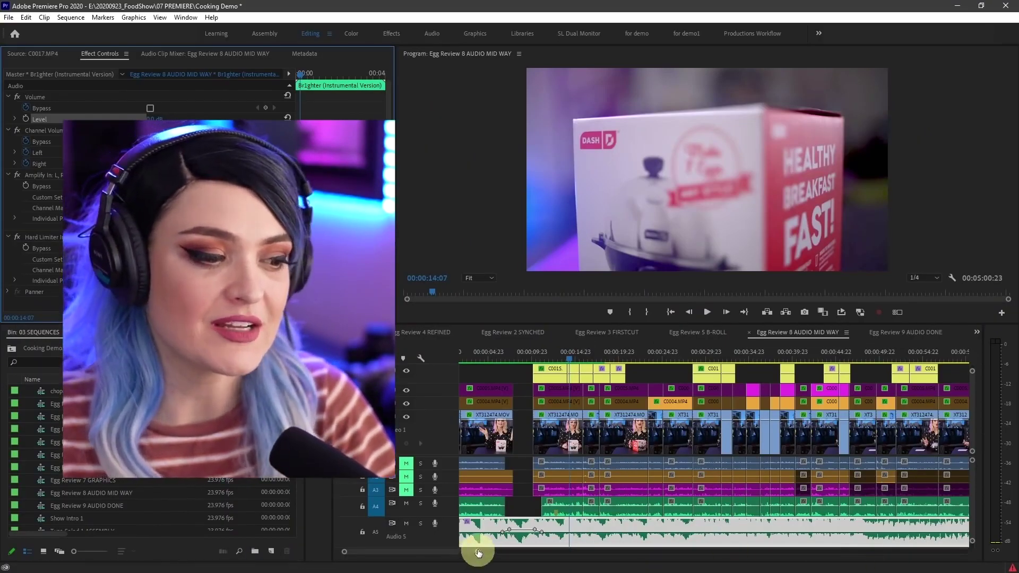
# Zoom the Egg Review 8 AUDIO MID WAY timeline out and back in to show its later stretch.
pyautogui.moveTo(478, 552); pyautogui.dragTo(757, 555)
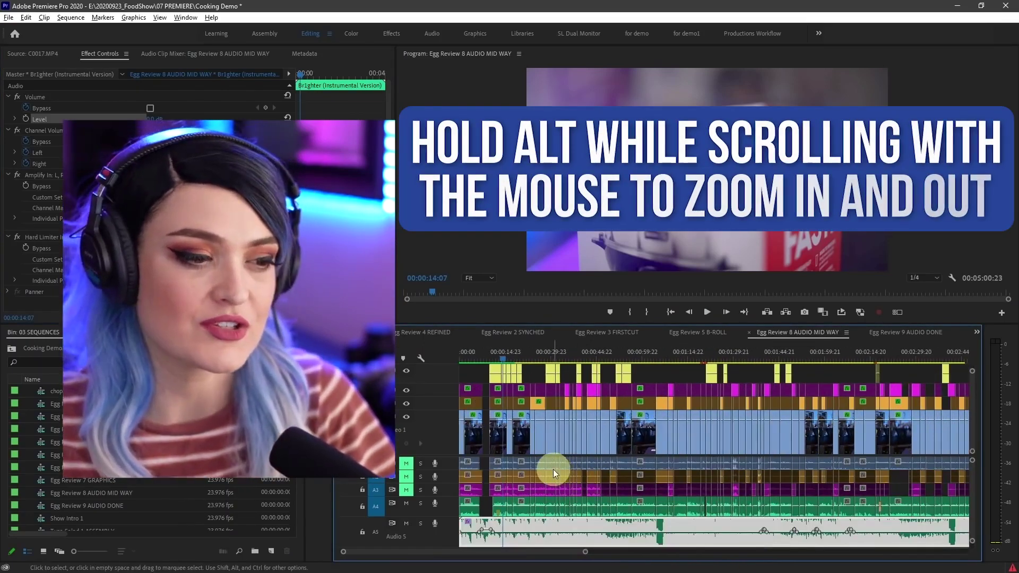
pyautogui.scroll(2, 553, 470)
pyautogui.scroll(4, 553, 469)
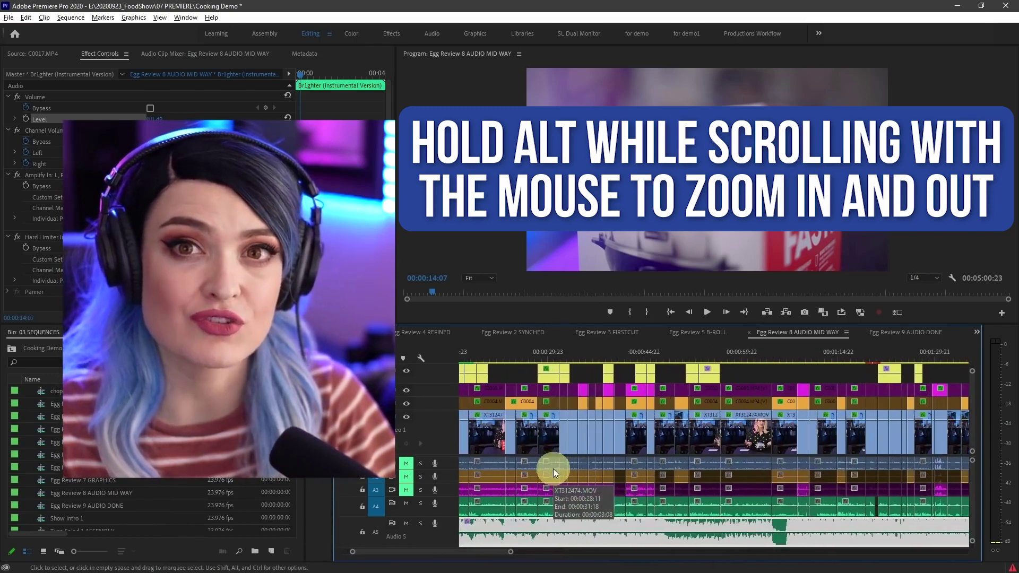
pyautogui.scroll(-2, 554, 469)
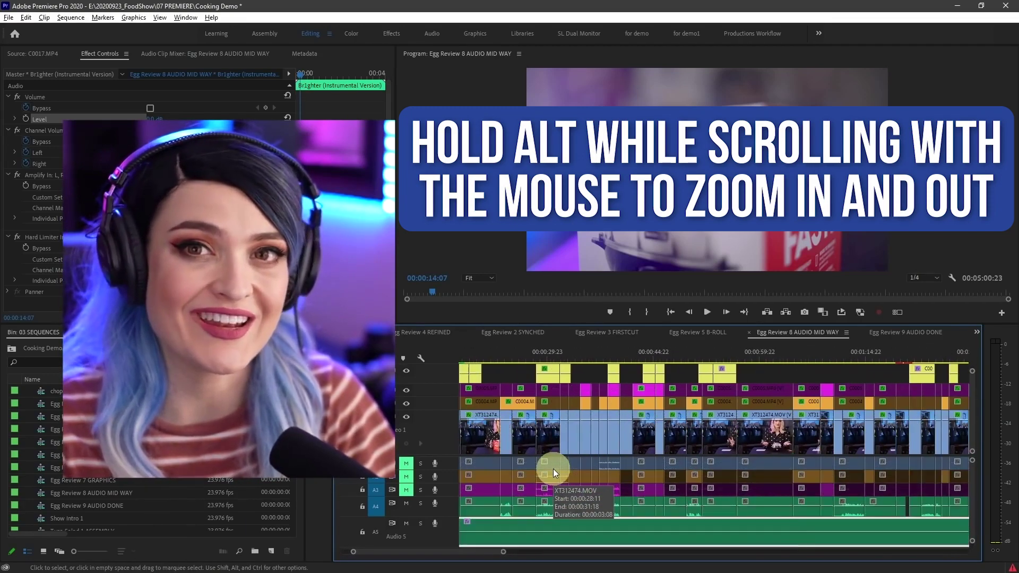
pyautogui.scroll(-10, 607, 468)
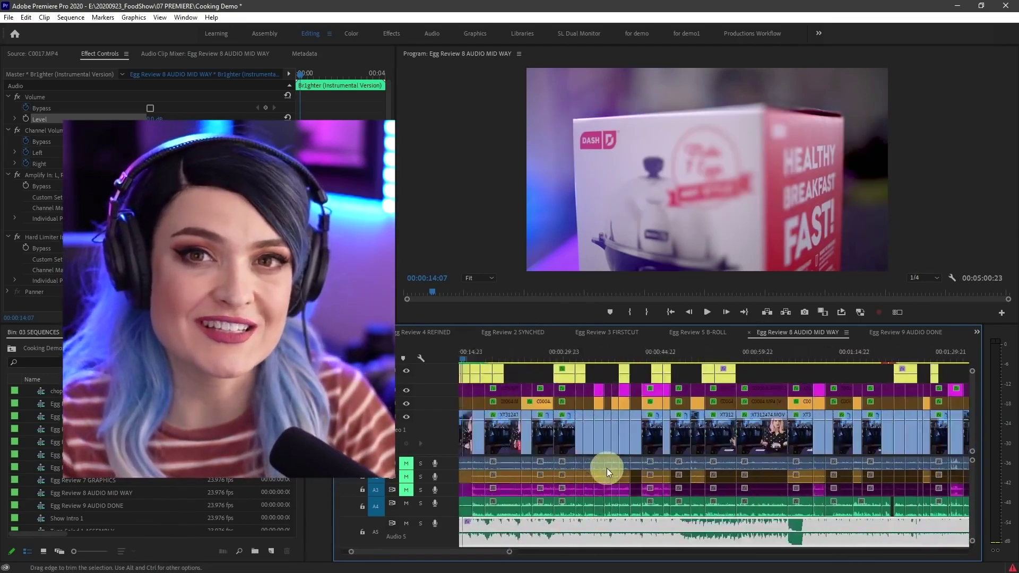
pyautogui.scroll(12, 609, 465)
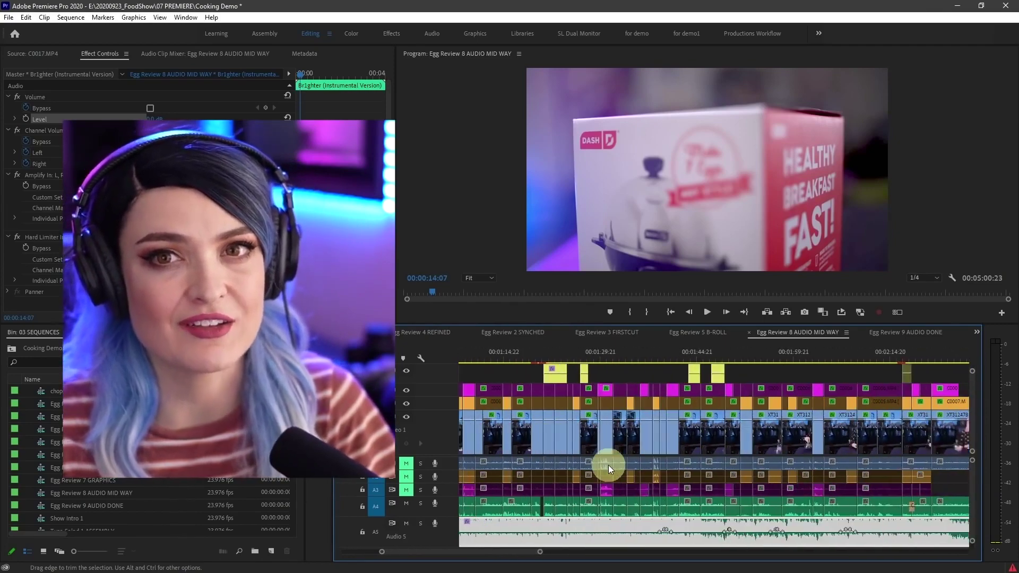
pyautogui.scroll(-6, 608, 465)
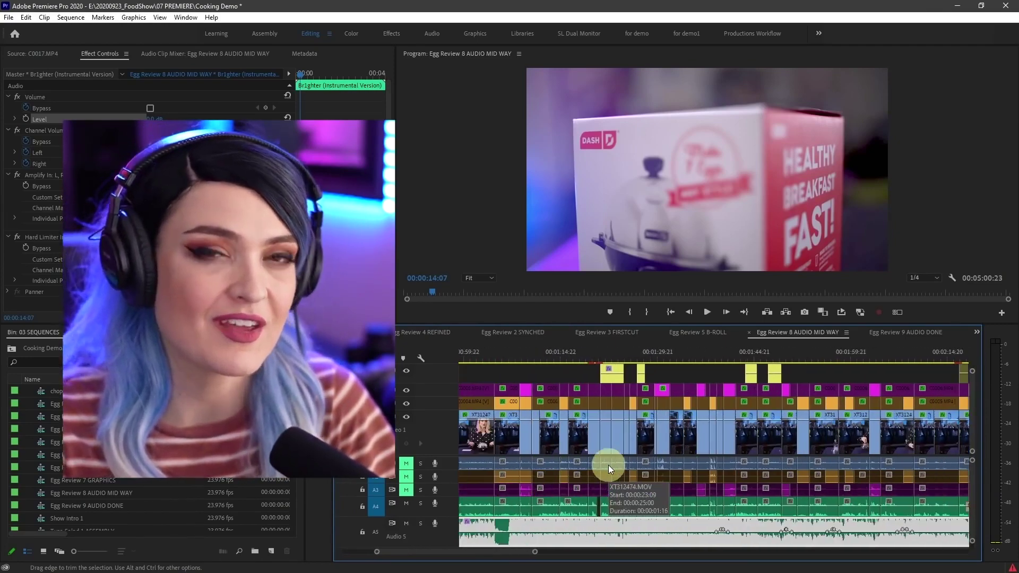
pyautogui.scroll(6, 608, 465)
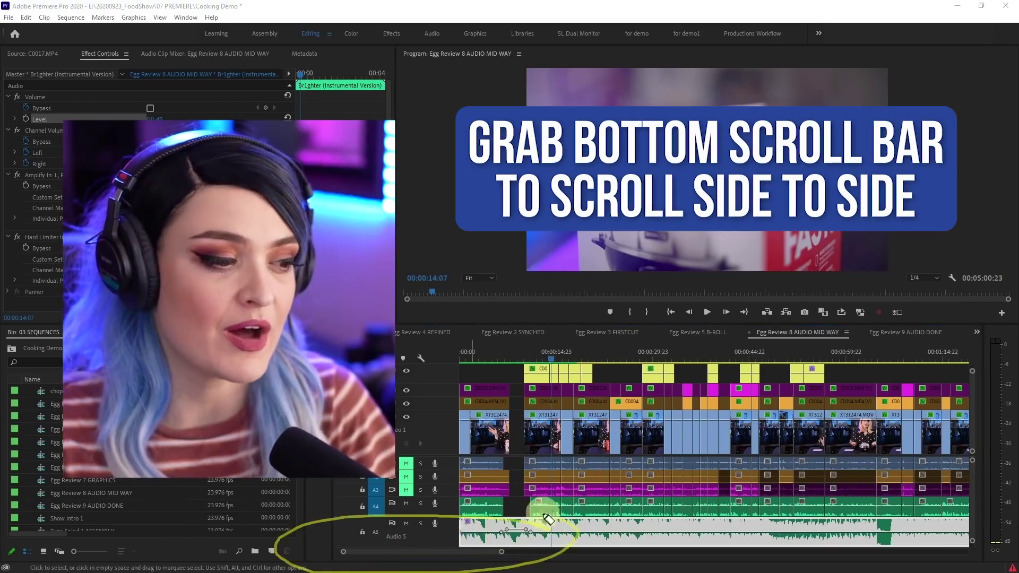
pyautogui.moveTo(402, 555); pyautogui.dragTo(460, 555)
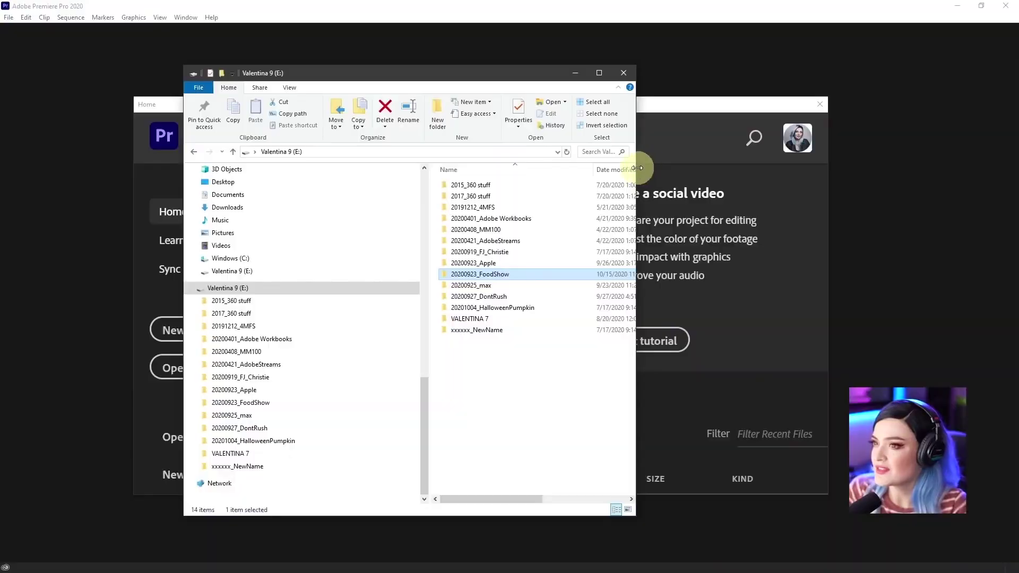
pyautogui.moveTo(605, 141)
pyautogui.mouseDown()
pyautogui.moveTo(434, 141)
pyautogui.moveTo(612, 154)
pyautogui.mouseUp()
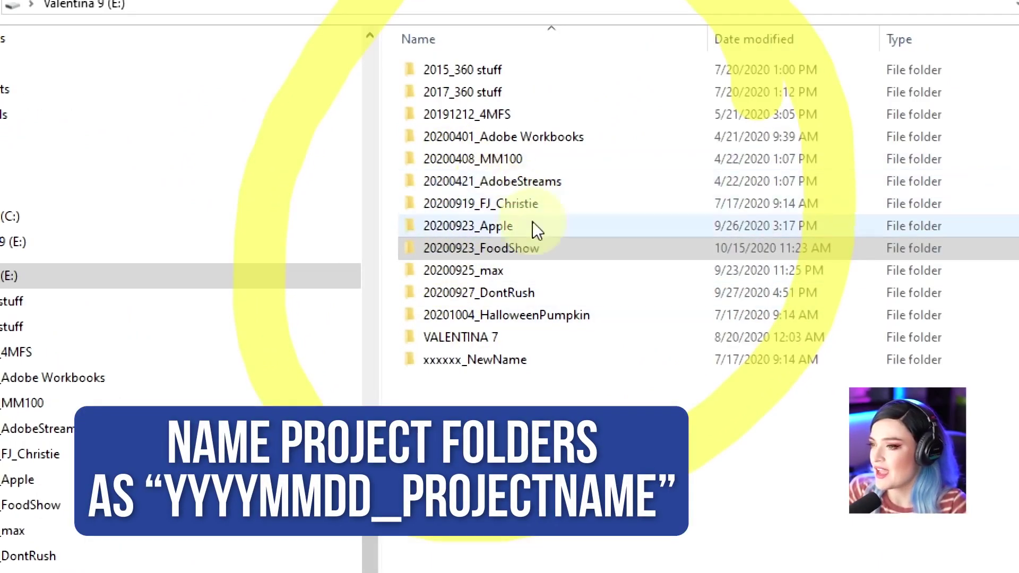
pyautogui.click(557, 254)
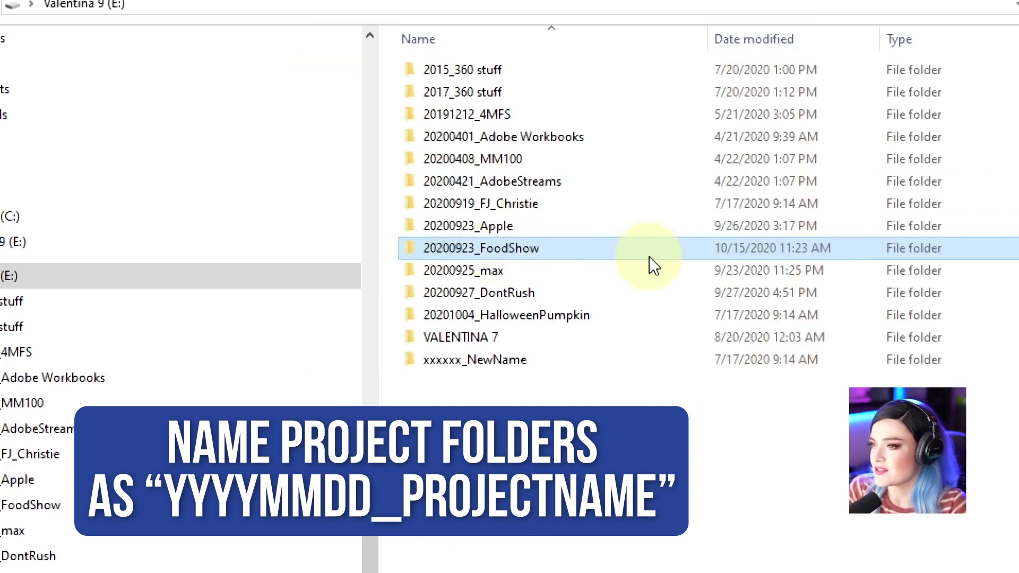
pyautogui.doubleClick(499, 247)
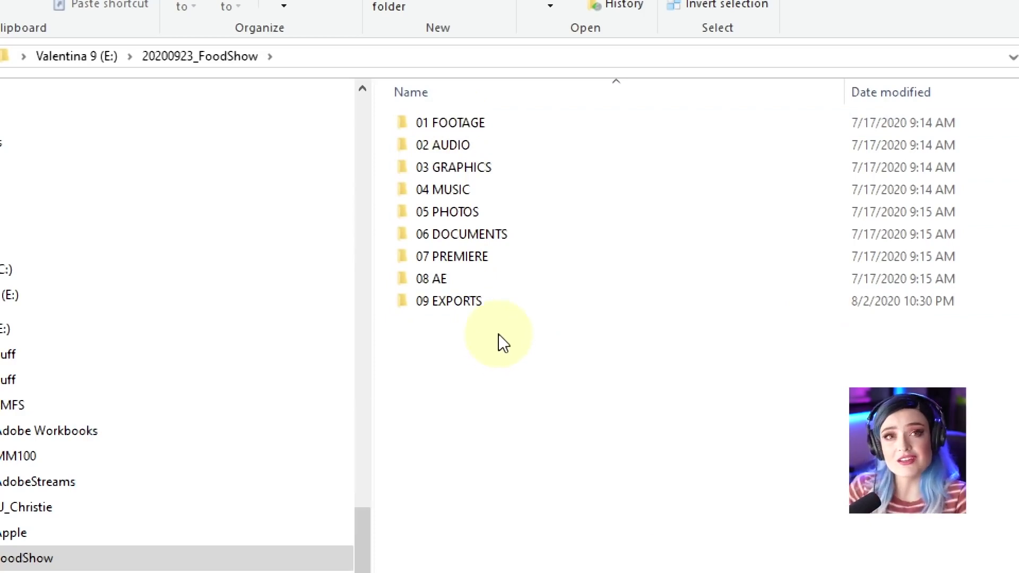
pyautogui.moveTo(491, 304)
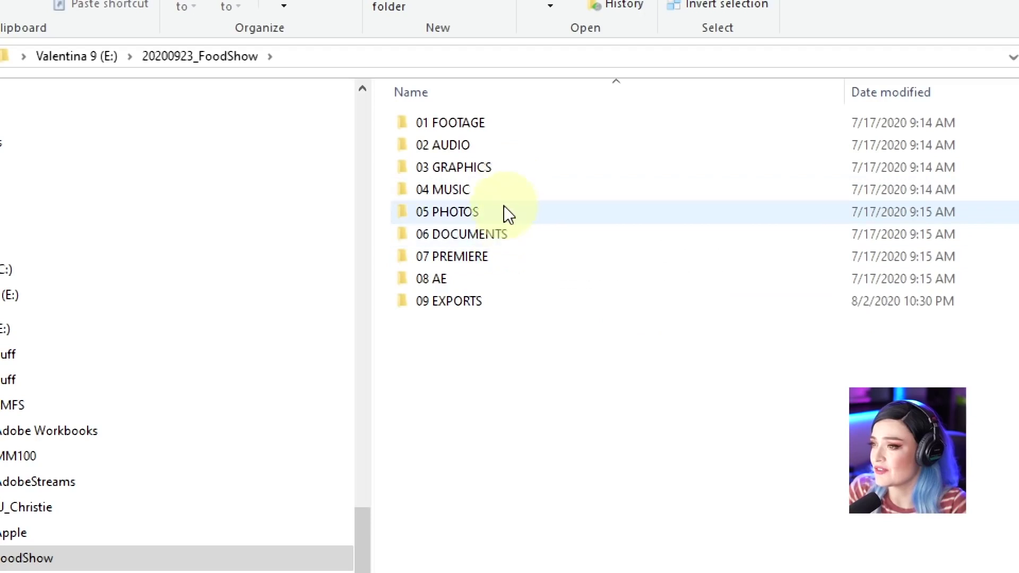
pyautogui.doubleClick(490, 211)
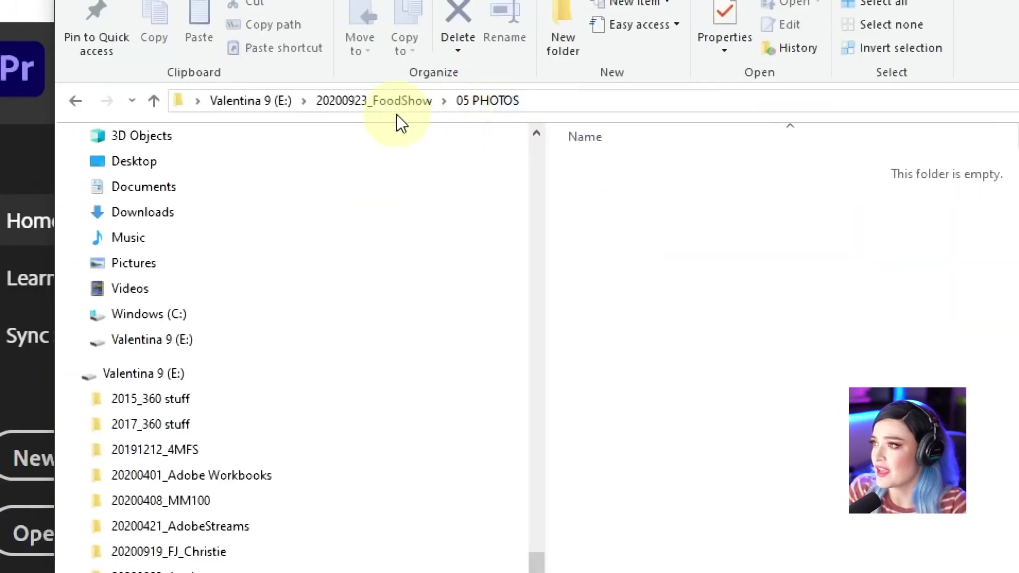
pyautogui.hotkey('alt', 'Left')
pyautogui.doubleClick(680, 281)
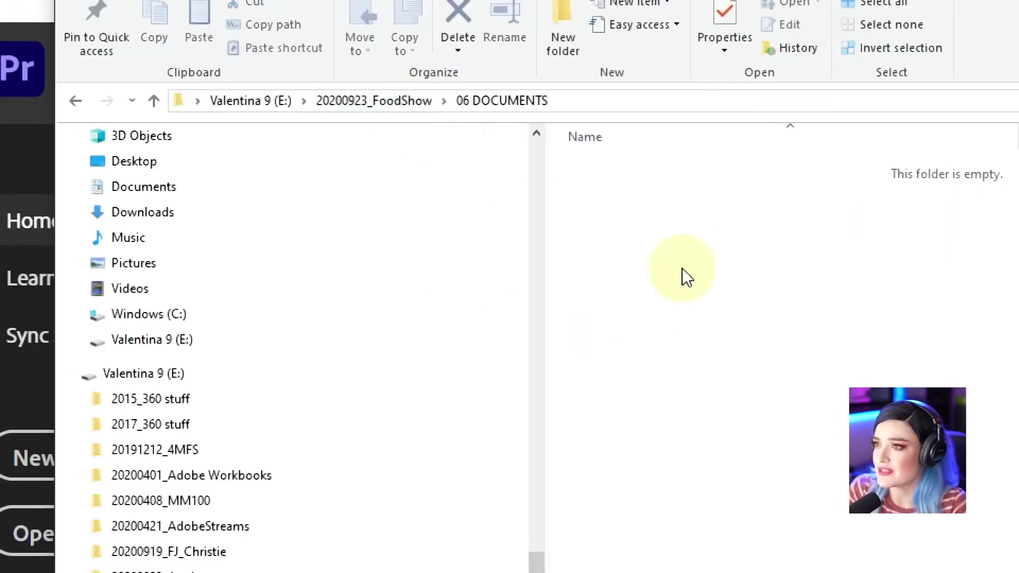
pyautogui.click(368, 101)
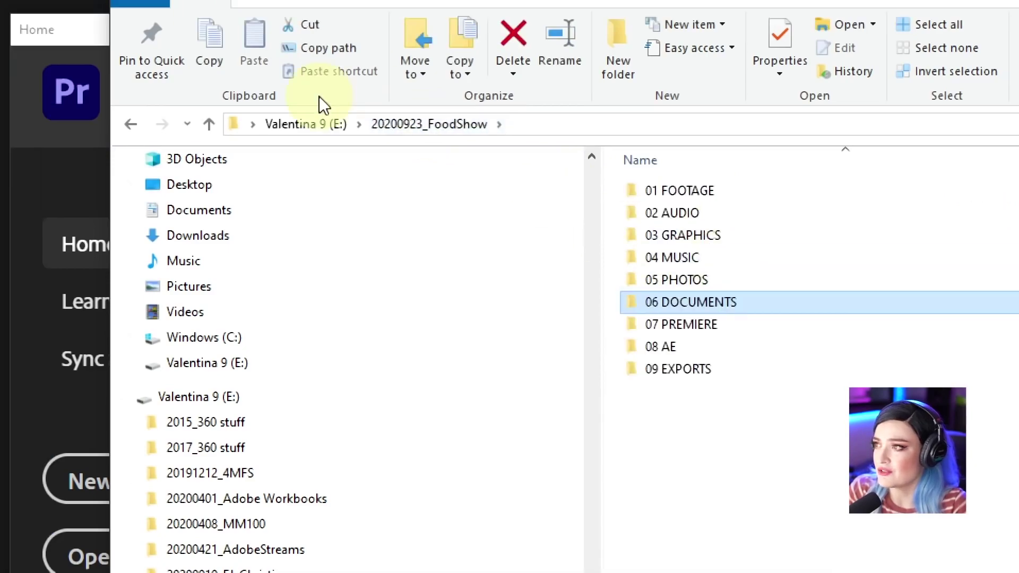
pyautogui.click(313, 125)
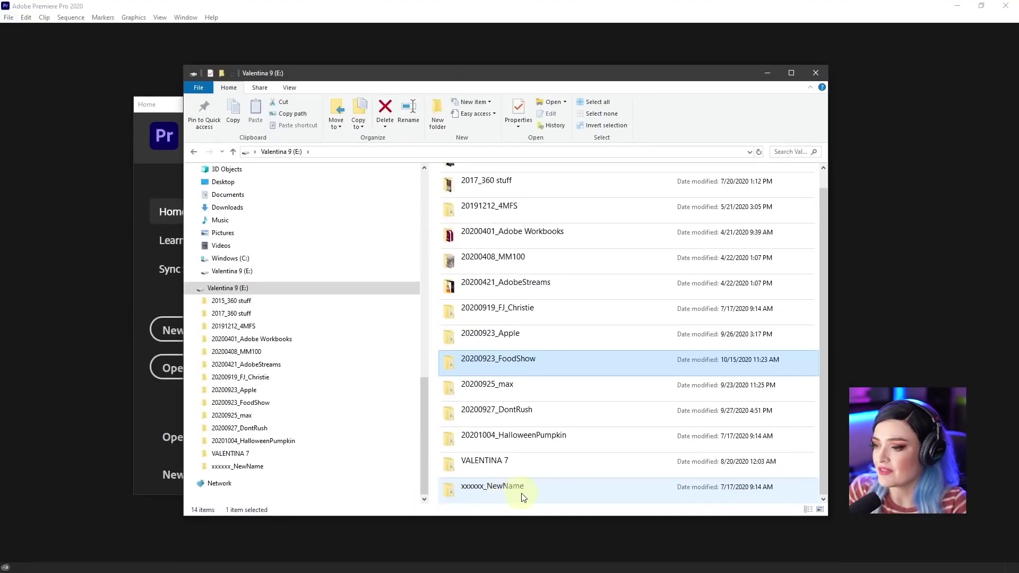
# Open the xxxxxx_NewName template folder and select all nine of its subfolders.
pyautogui.doubleClick(510, 461)
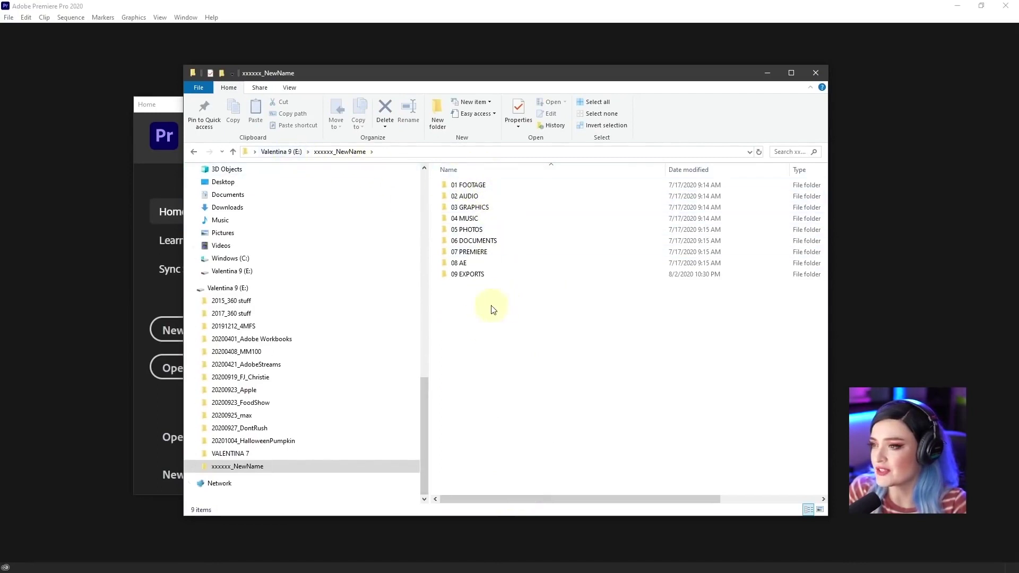
pyautogui.moveTo(489, 307); pyautogui.dragTo(515, 175)
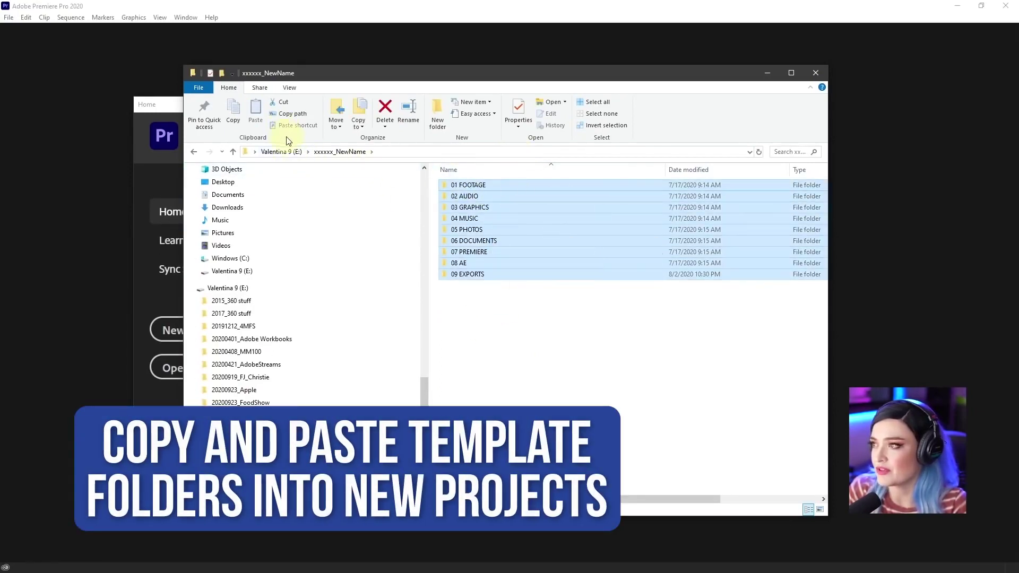
pyautogui.click(296, 152)
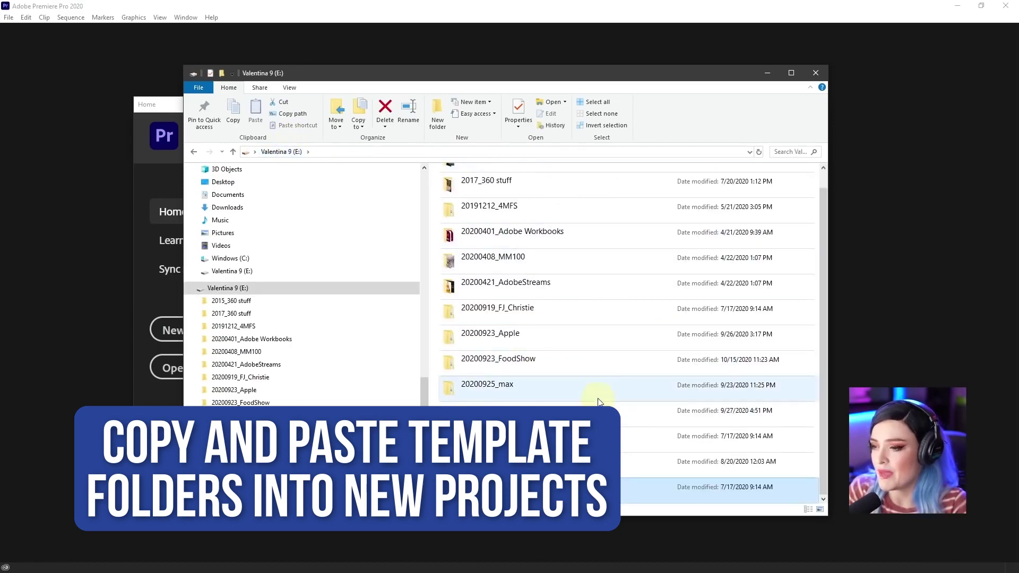
# Browse into 20200923_FoodShow > 01 FOOTAGE > CAM A and list the clips in detail view.
pyautogui.doubleClick(559, 370)
pyautogui.doubleClick(503, 185)
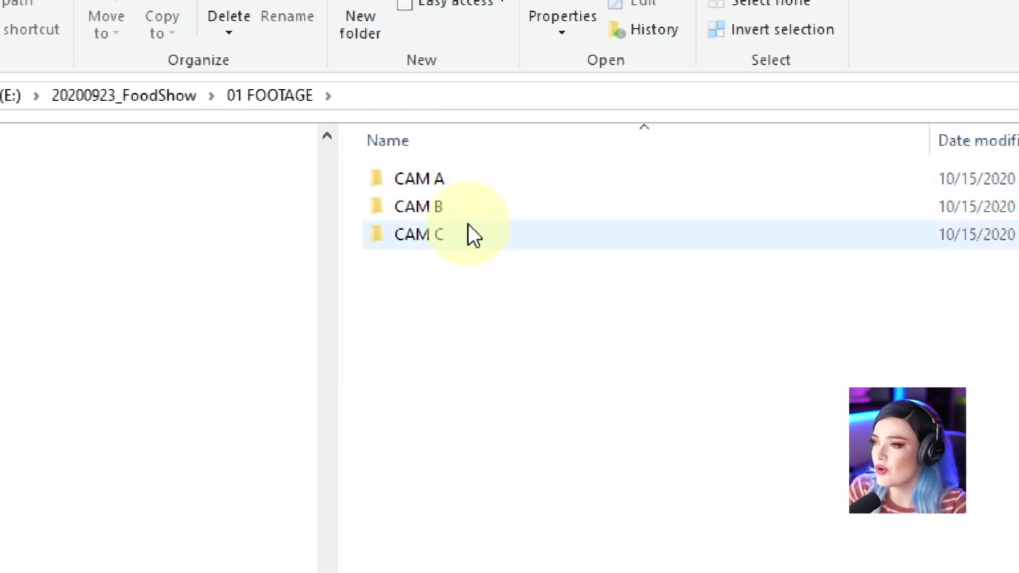
pyautogui.doubleClick(469, 180)
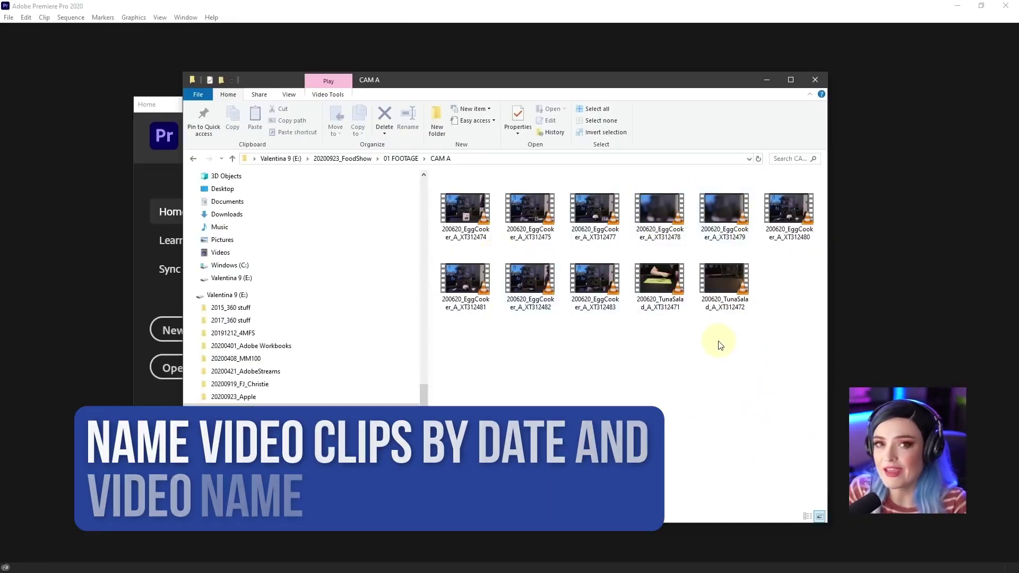
pyautogui.click(808, 513)
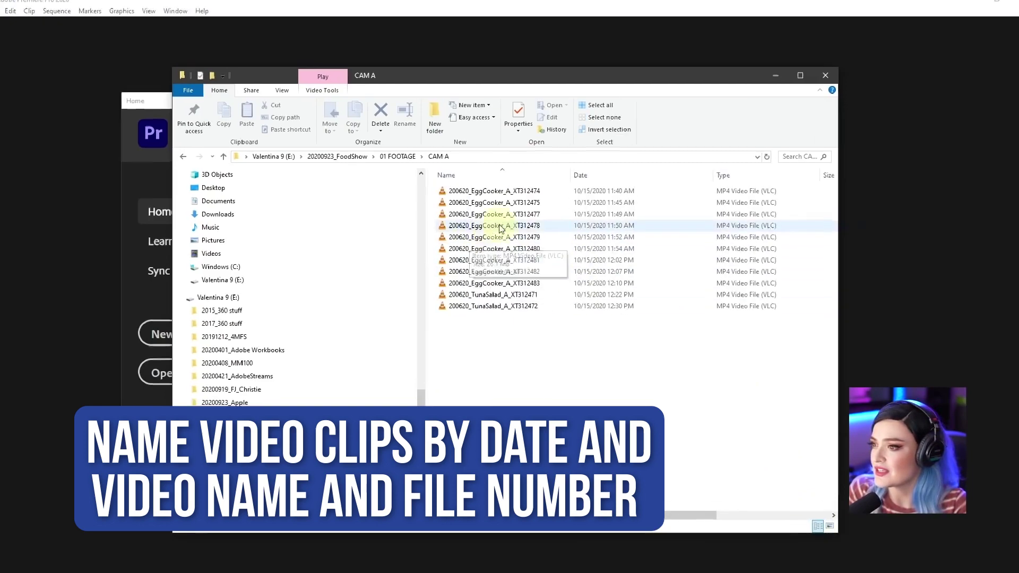
pyautogui.scroll(-1, 500, 228)
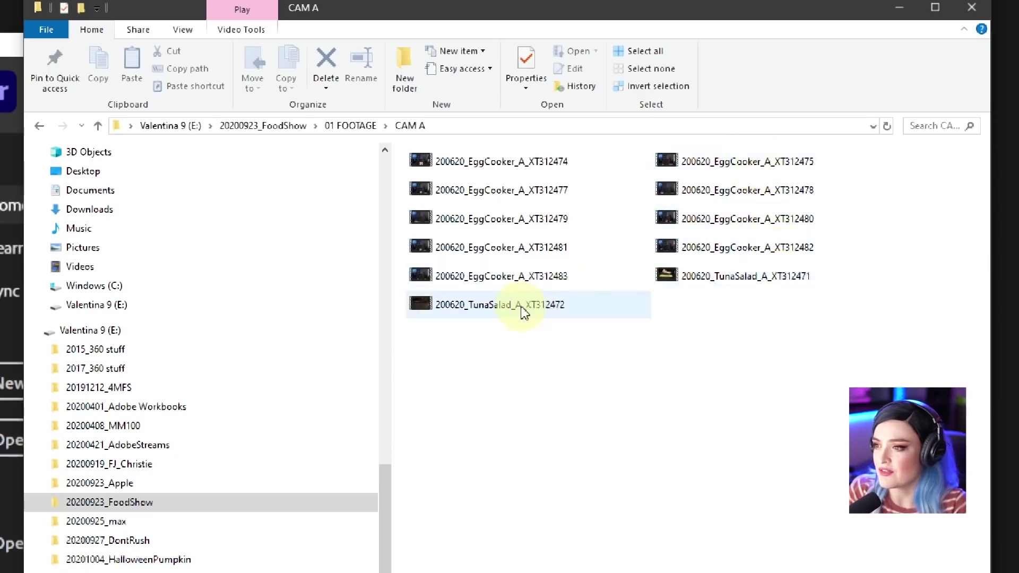
pyautogui.scroll(2, 515, 323)
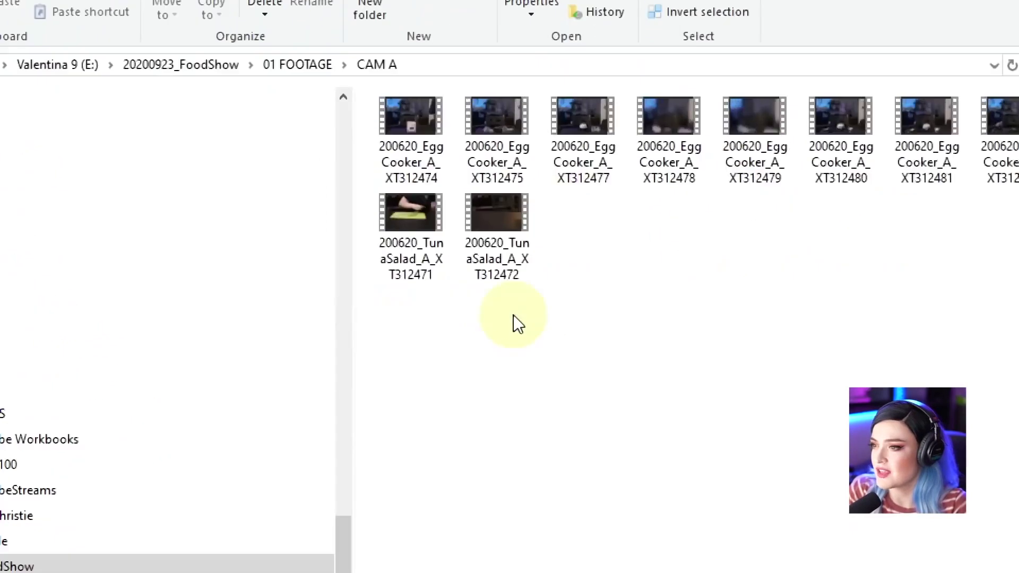
pyautogui.moveTo(524, 260)
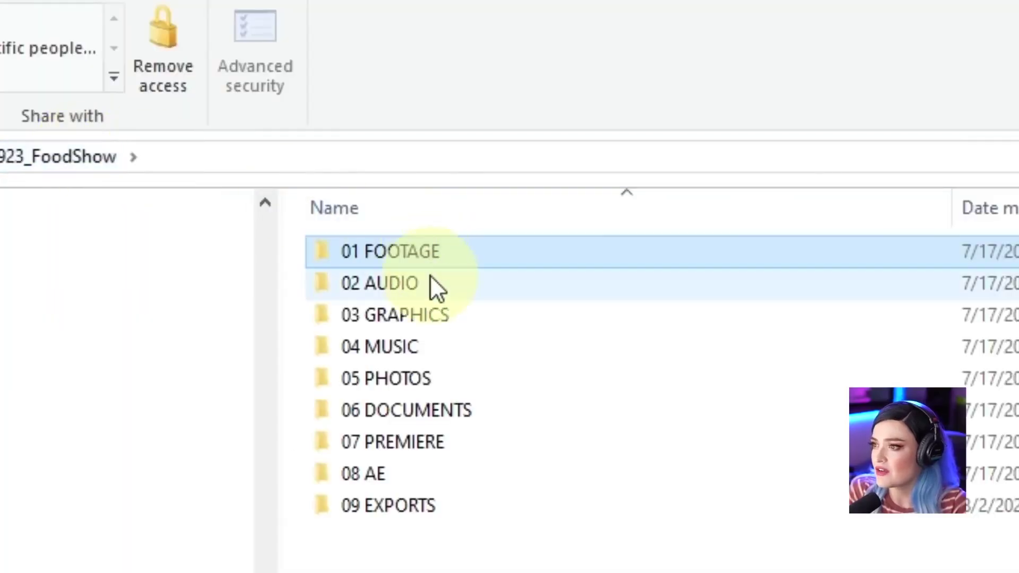
# Browse the 02 AUDIO folder's H4N, MUSIC and VOICEOVER subfolders.
pyautogui.doubleClick(481, 203)
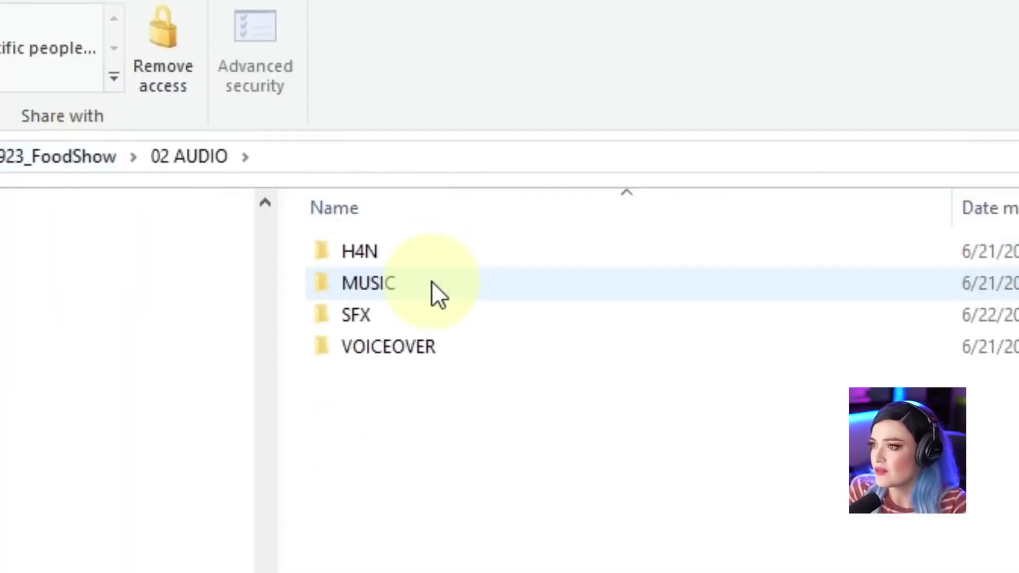
pyautogui.click(388, 251)
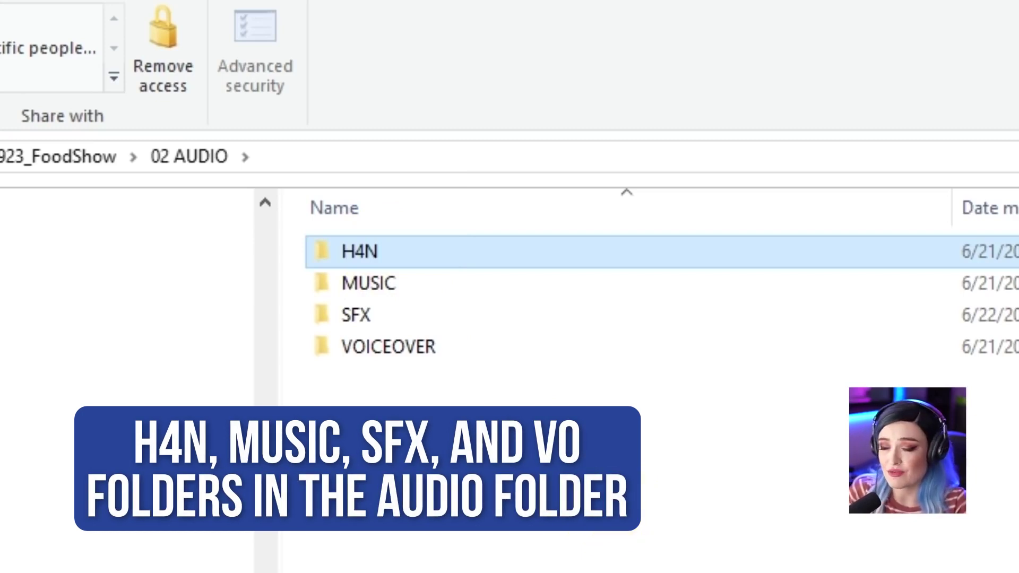
pyautogui.click(421, 286)
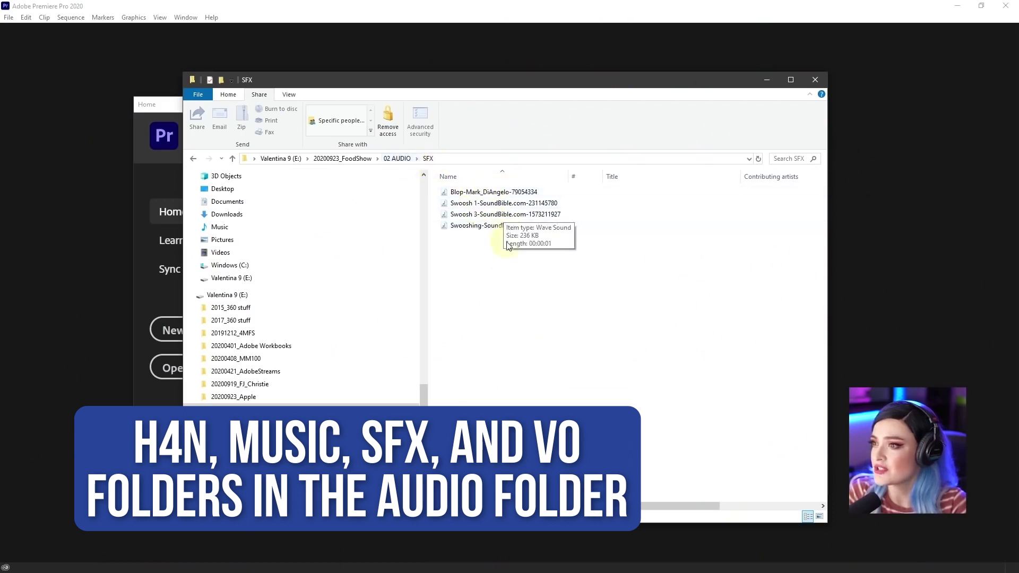
pyautogui.doubleClick(496, 227)
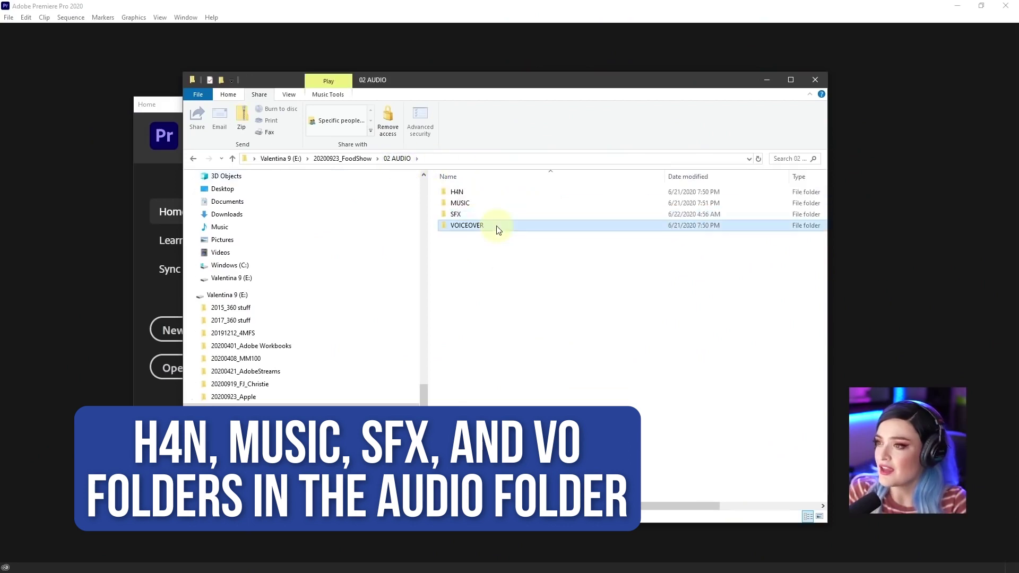
# Return to Premiere Pro and start a brand-new project.
pyautogui.click(400, 159)
pyautogui.hotkey('alt', 'Tab')
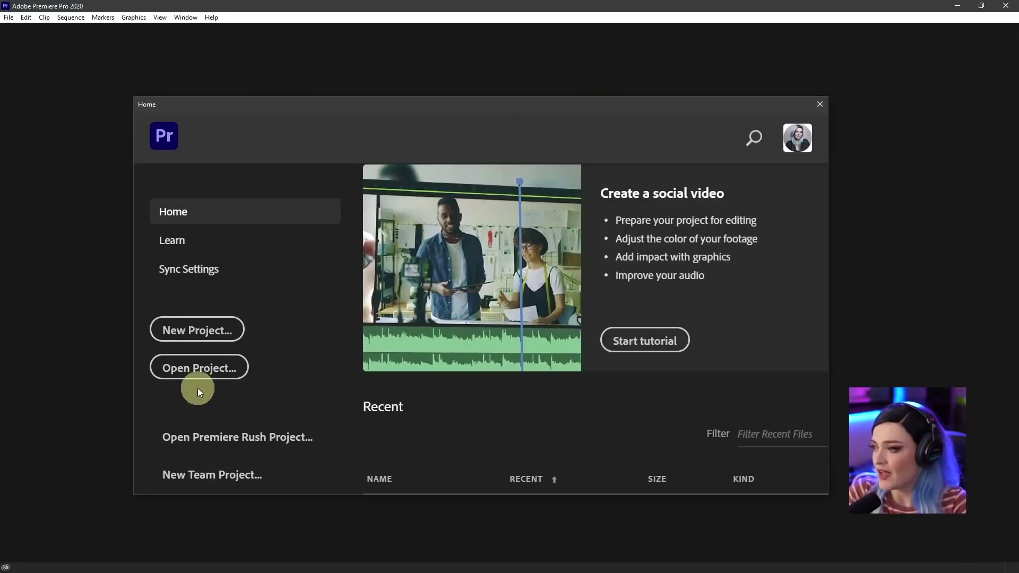
pyautogui.click(199, 340)
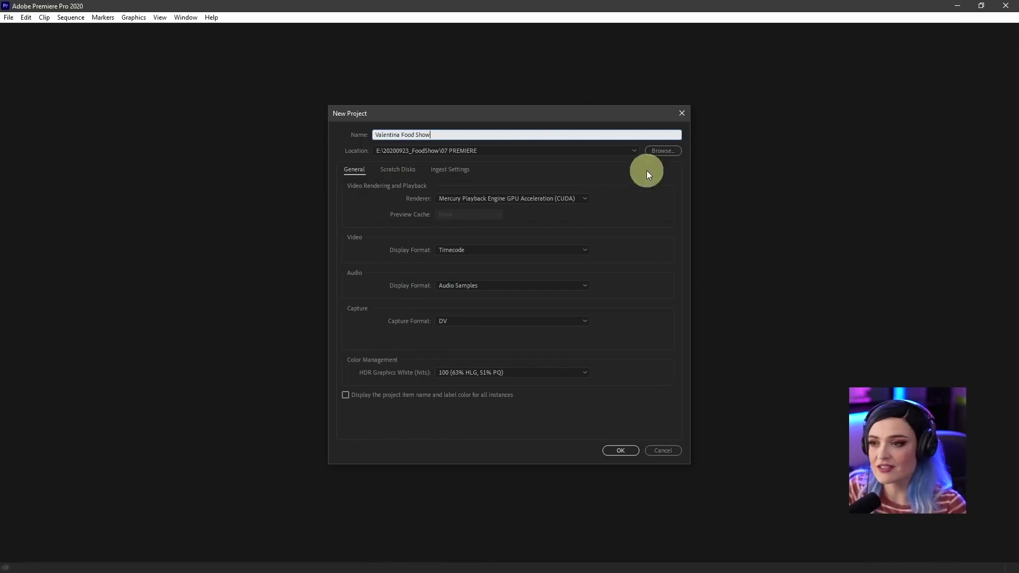
# Set the project location to E:\20200923_FoodShow\07 PREMIERE.
pyautogui.click(670, 151)
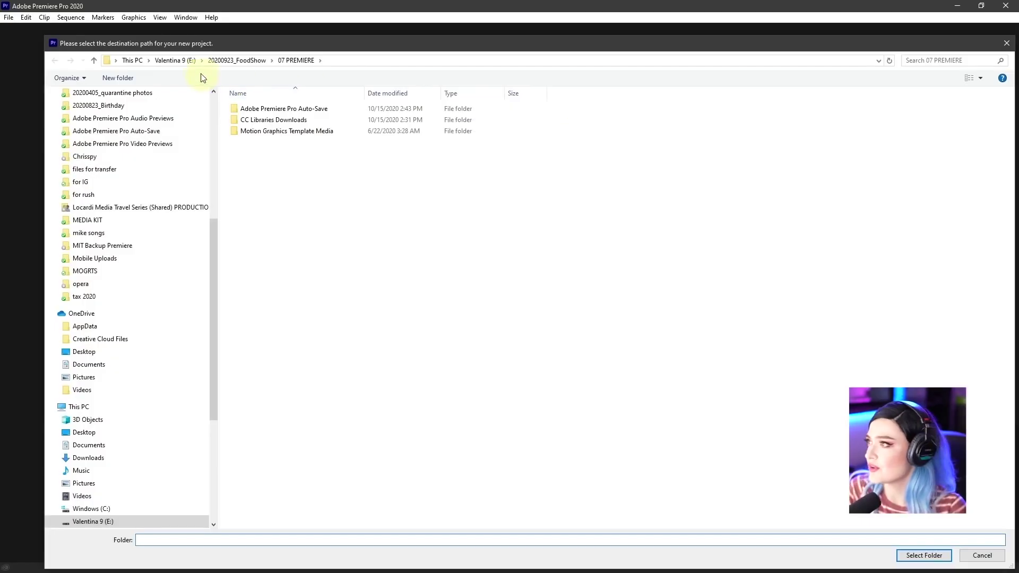
pyautogui.click(176, 60)
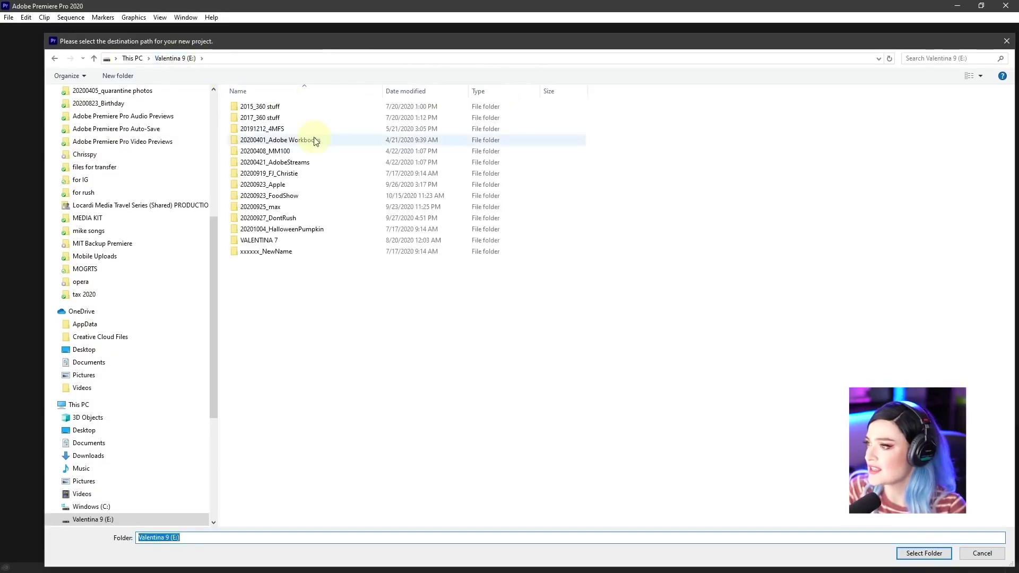
pyautogui.doubleClick(291, 200)
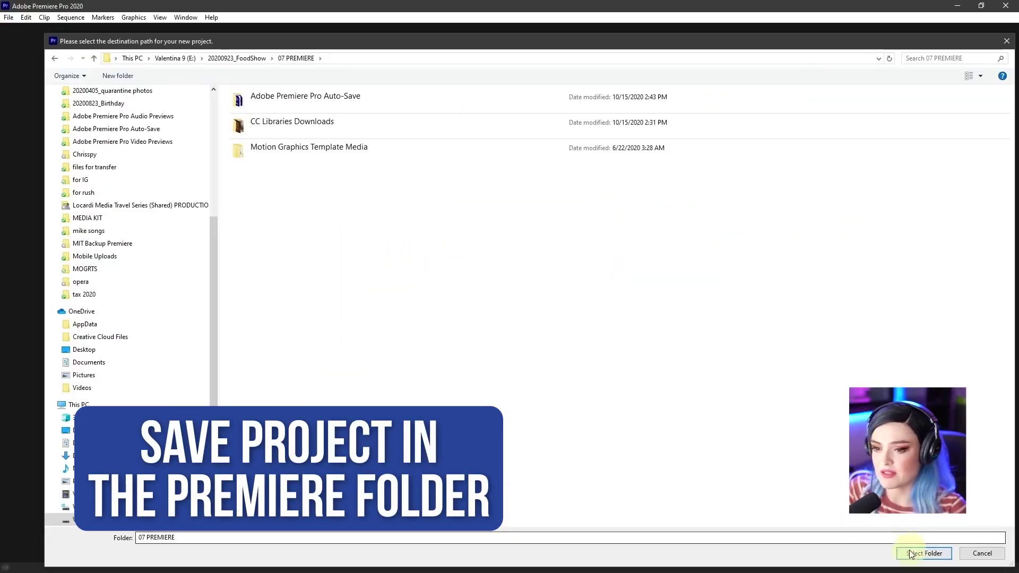
pyautogui.click(911, 554)
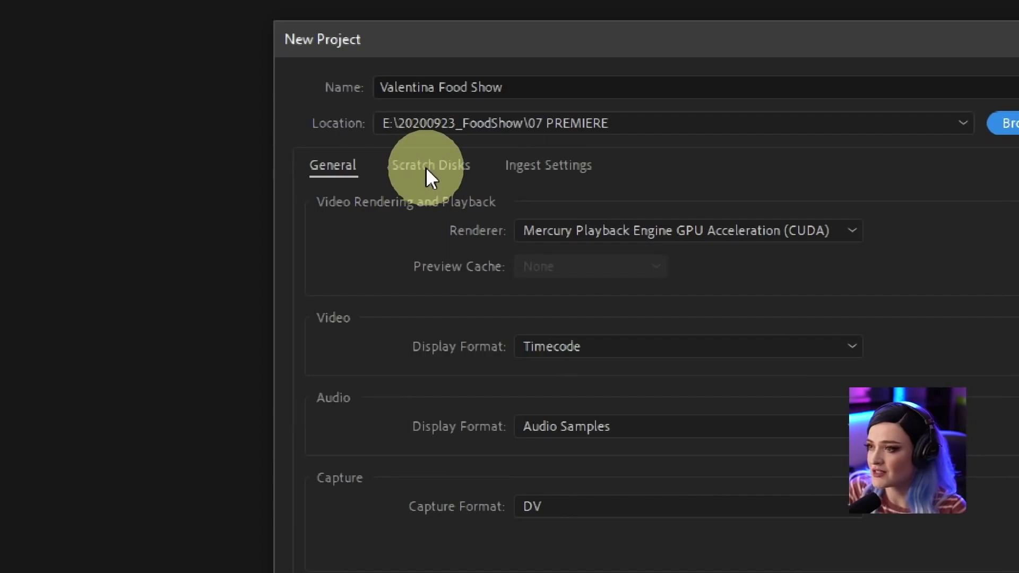
# Review the Scratch Disks settings, then create the Valentina Food Show project.
pyautogui.click(426, 167)
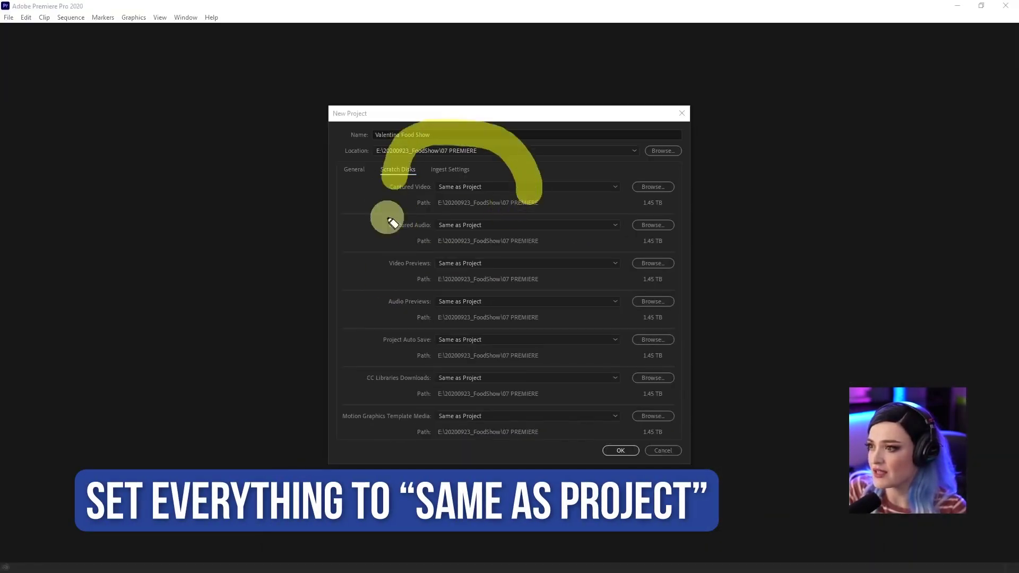
pyautogui.moveTo(393, 223)
pyautogui.mouseDown()
pyautogui.moveTo(558, 406)
pyautogui.moveTo(515, 228)
pyautogui.mouseUp()
pyautogui.press('Escape')
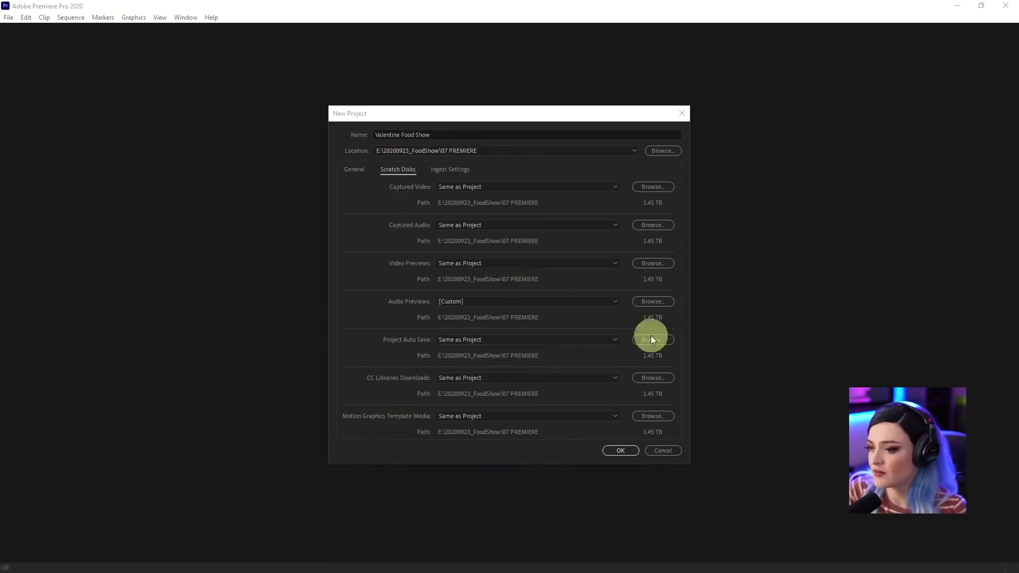
pyautogui.click(361, 176)
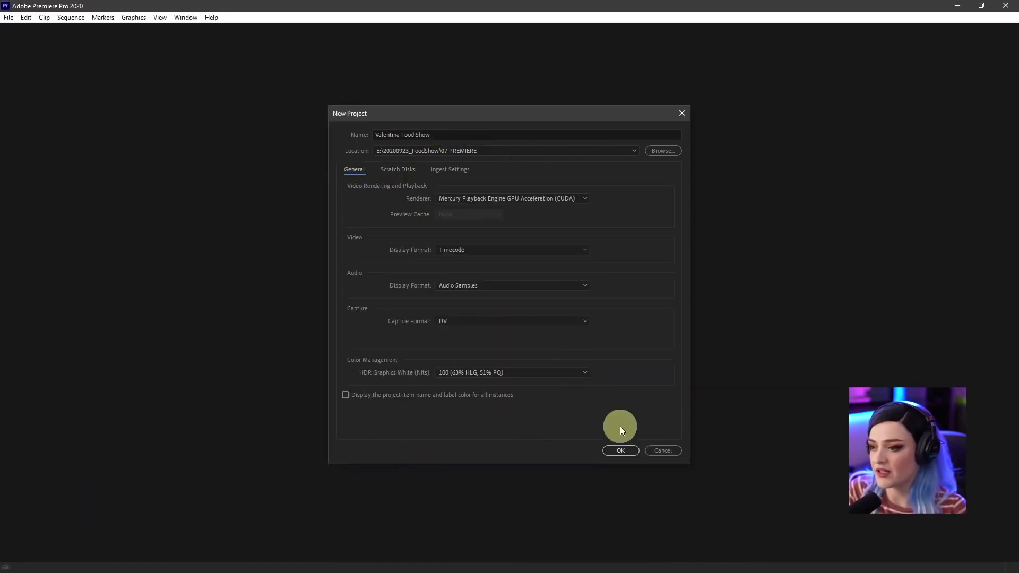
pyautogui.click(629, 451)
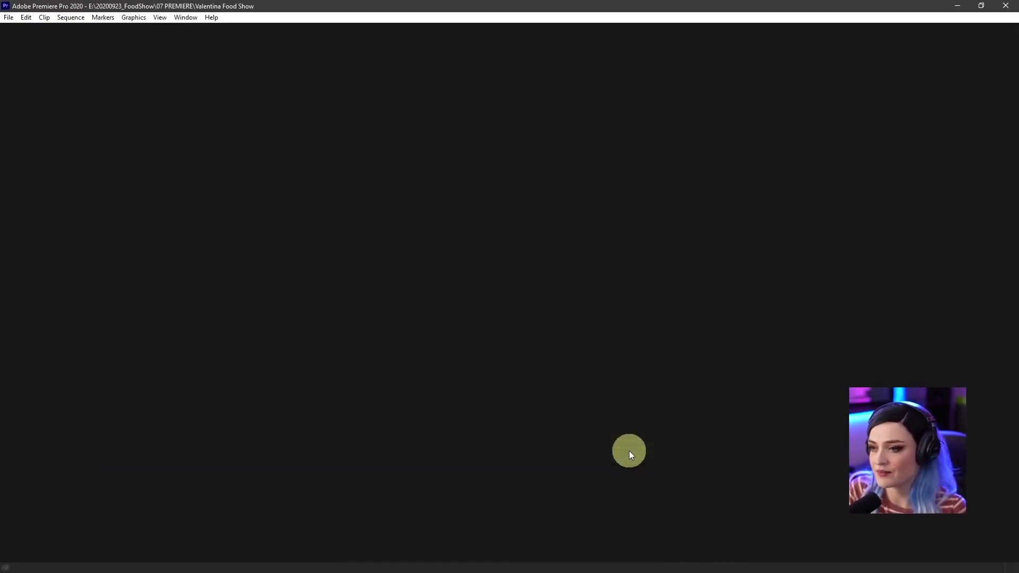
pyautogui.moveTo(411, 139)
pyautogui.mouseDown()
pyautogui.moveTo(227, 65)
pyautogui.moveTo(318, 292)
pyautogui.moveTo(325, 91)
pyautogui.moveTo(312, 92)
pyautogui.mouseUp()
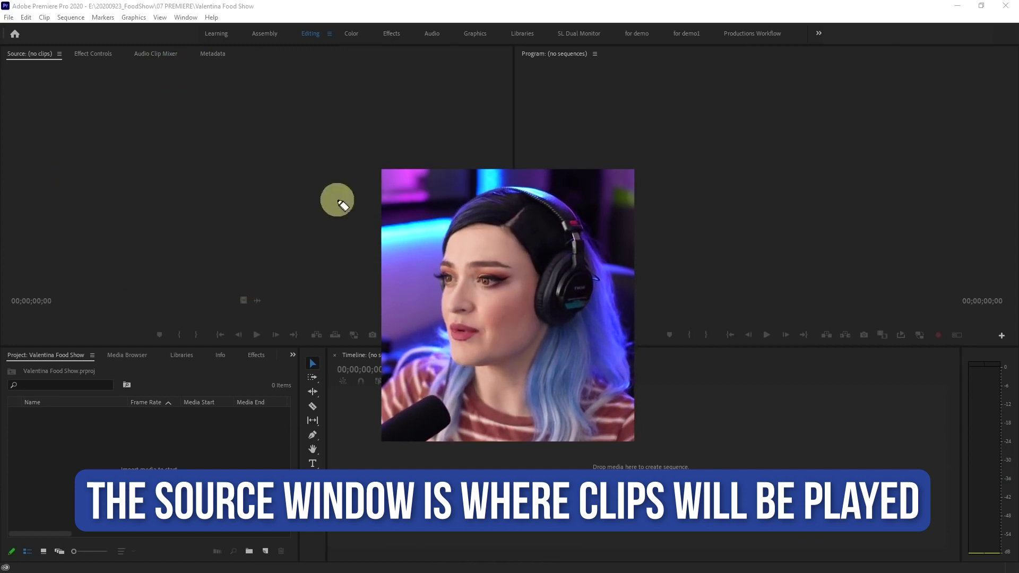
pyautogui.moveTo(441, 155)
pyautogui.mouseDown()
pyautogui.moveTo(41, 230)
pyautogui.moveTo(474, 144)
pyautogui.mouseUp()
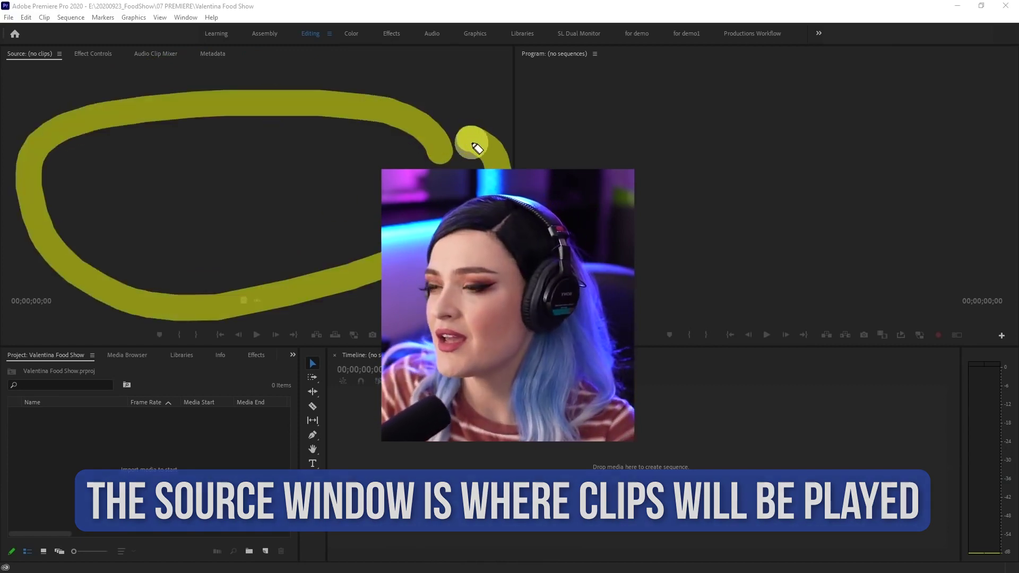
pyautogui.press('e')
pyautogui.moveTo(953, 121)
pyautogui.mouseDown()
pyautogui.moveTo(594, 80)
pyautogui.moveTo(772, 224)
pyautogui.moveTo(963, 110)
pyautogui.moveTo(903, 89)
pyautogui.mouseUp()
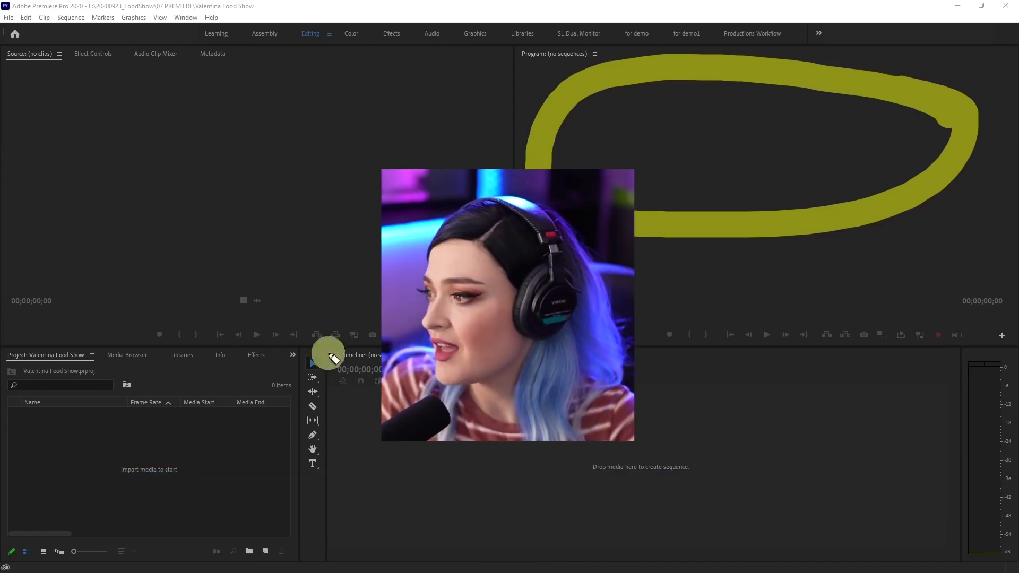
pyautogui.moveTo(228, 412); pyautogui.dragTo(33, 512)
pyautogui.moveTo(268, 373)
pyautogui.mouseDown()
pyautogui.moveTo(57, 535)
pyautogui.moveTo(329, 386)
pyautogui.mouseUp()
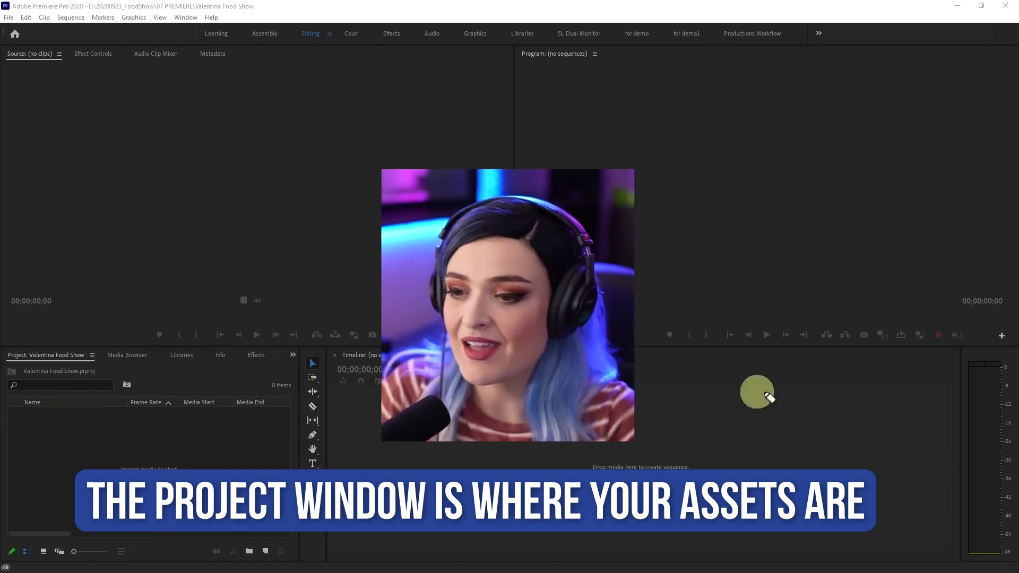
pyautogui.moveTo(979, 466)
pyautogui.mouseDown()
pyautogui.moveTo(971, 326)
pyautogui.moveTo(289, 351)
pyautogui.moveTo(292, 537)
pyautogui.moveTo(526, 545)
pyautogui.moveTo(896, 537)
pyautogui.moveTo(950, 495)
pyautogui.moveTo(960, 421)
pyautogui.mouseUp()
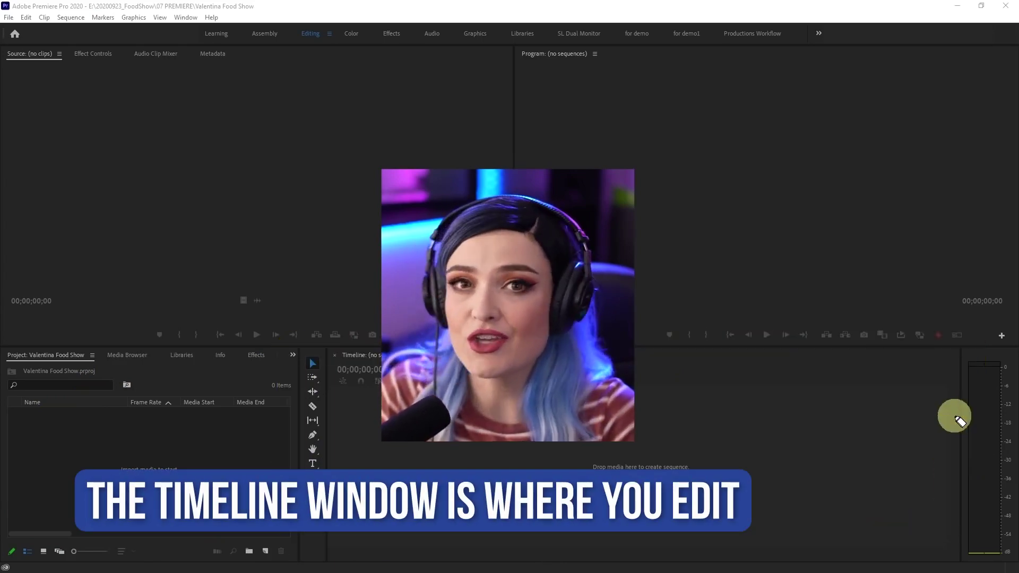
pyautogui.moveTo(342, 365)
pyautogui.mouseDown()
pyautogui.moveTo(268, 422)
pyautogui.moveTo(261, 470)
pyautogui.mouseUp()
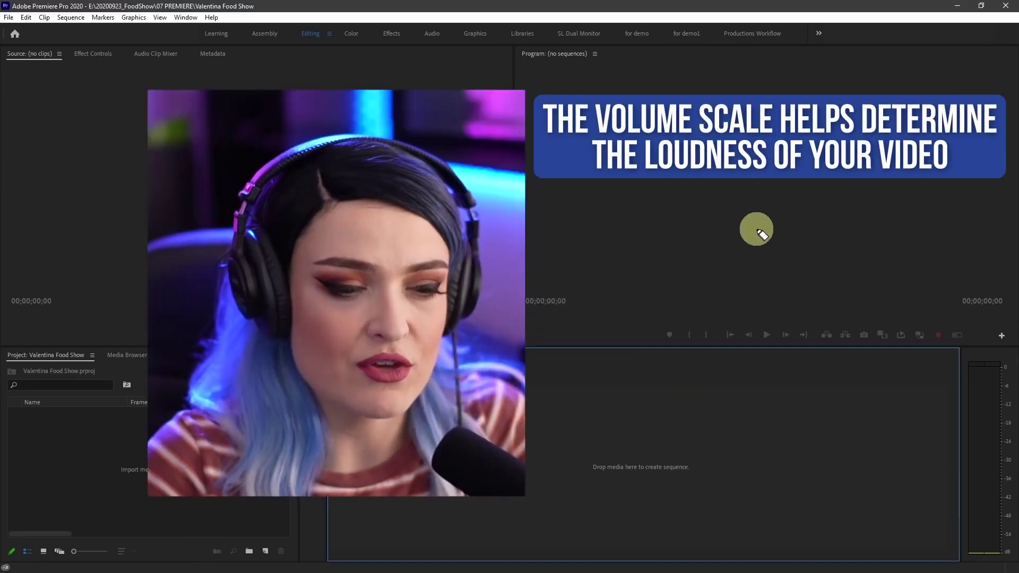
pyautogui.moveTo(755, 228)
pyautogui.mouseDown()
pyautogui.moveTo(794, 373)
pyautogui.moveTo(921, 450)
pyautogui.mouseUp()
pyautogui.moveTo(879, 380)
pyautogui.mouseDown()
pyautogui.moveTo(938, 448)
pyautogui.moveTo(917, 499)
pyautogui.mouseUp()
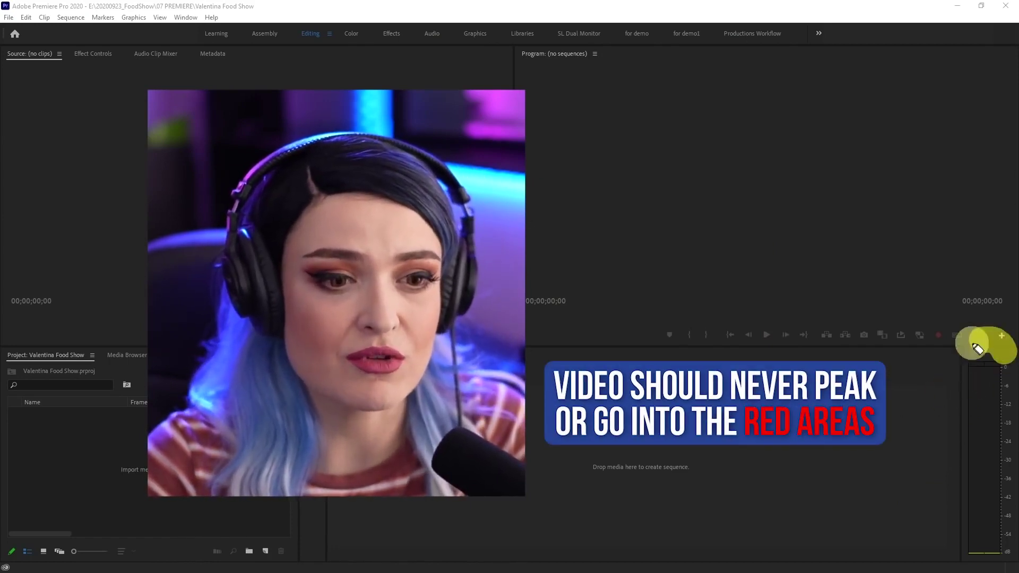
pyautogui.moveTo(987, 342)
pyautogui.mouseDown()
pyautogui.moveTo(1008, 416)
pyautogui.moveTo(1015, 353)
pyautogui.mouseUp()
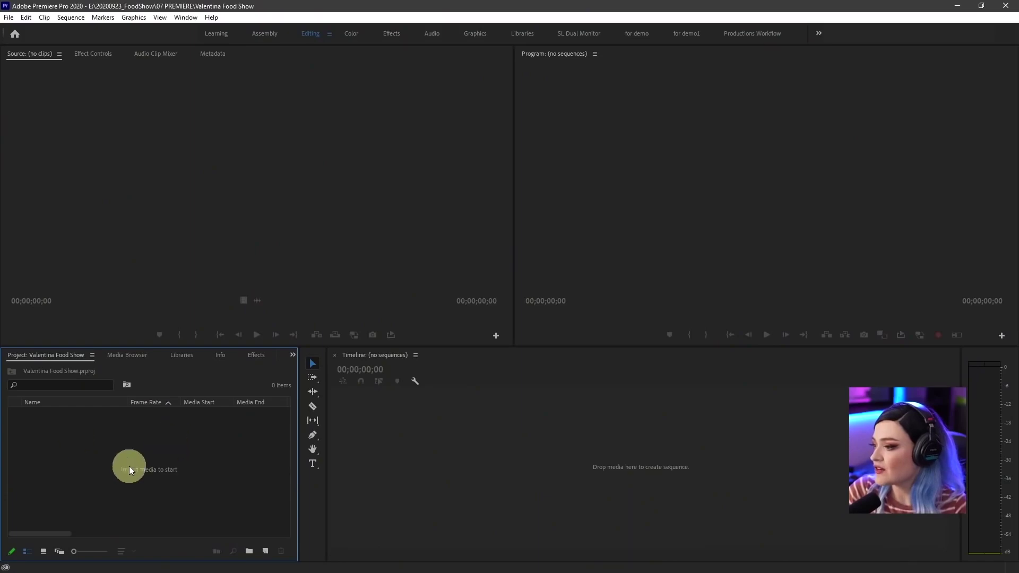
pyautogui.moveTo(276, 401)
pyautogui.mouseDown()
pyautogui.moveTo(7, 485)
pyautogui.moveTo(160, 355)
pyautogui.mouseUp()
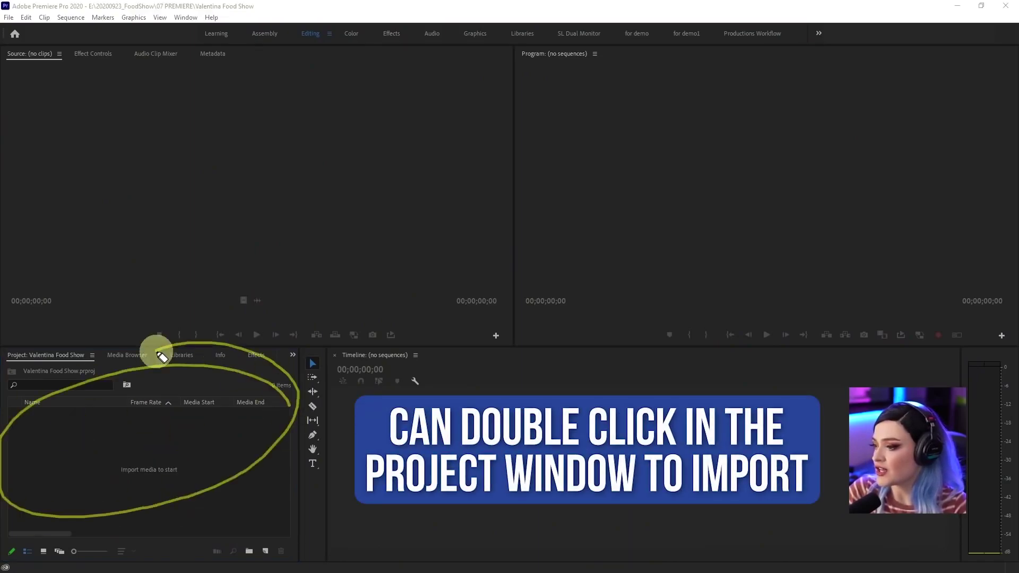
pyautogui.doubleClick(156, 436)
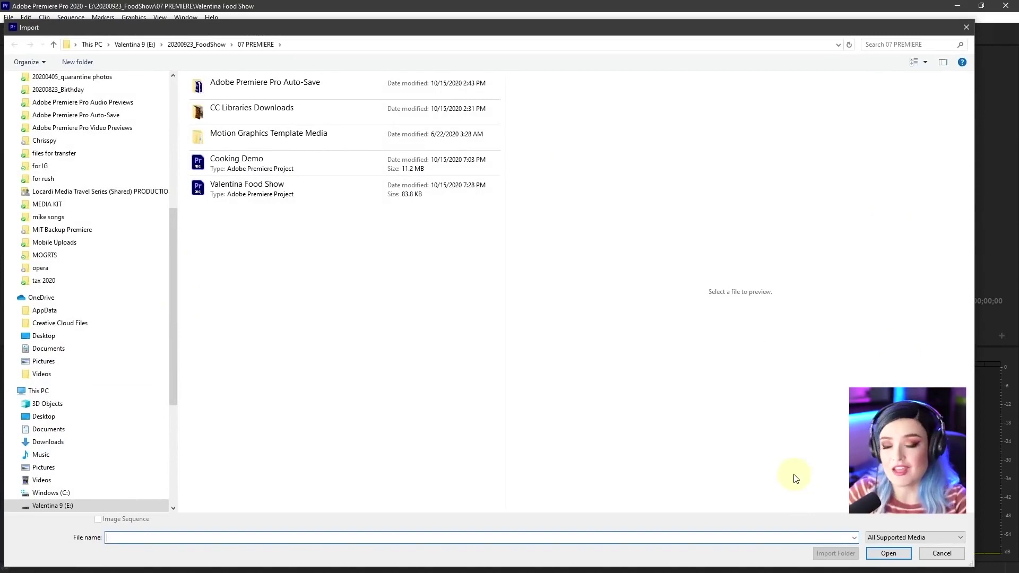
pyautogui.click(944, 554)
pyautogui.click(9, 18)
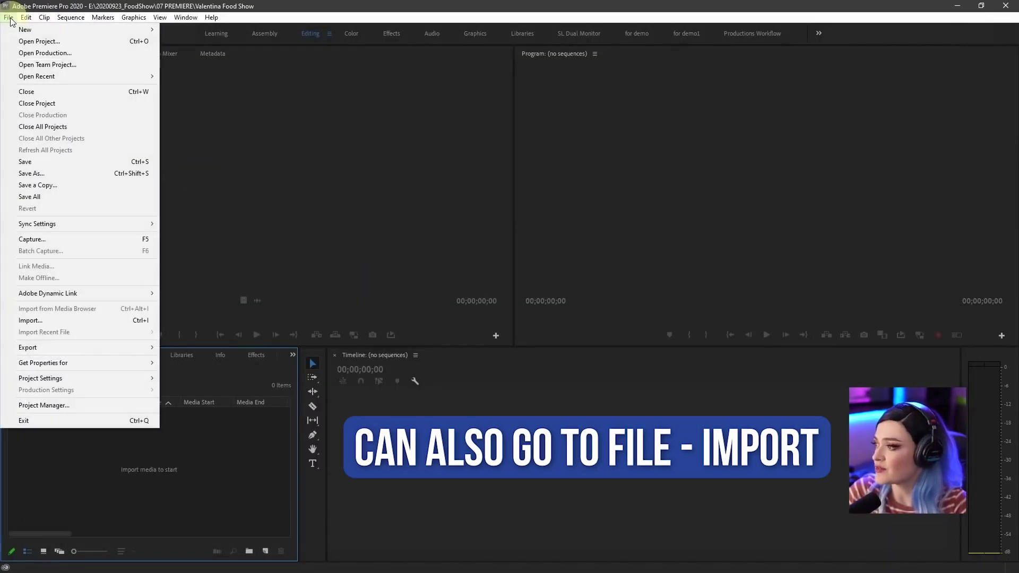
pyautogui.click(199, 425)
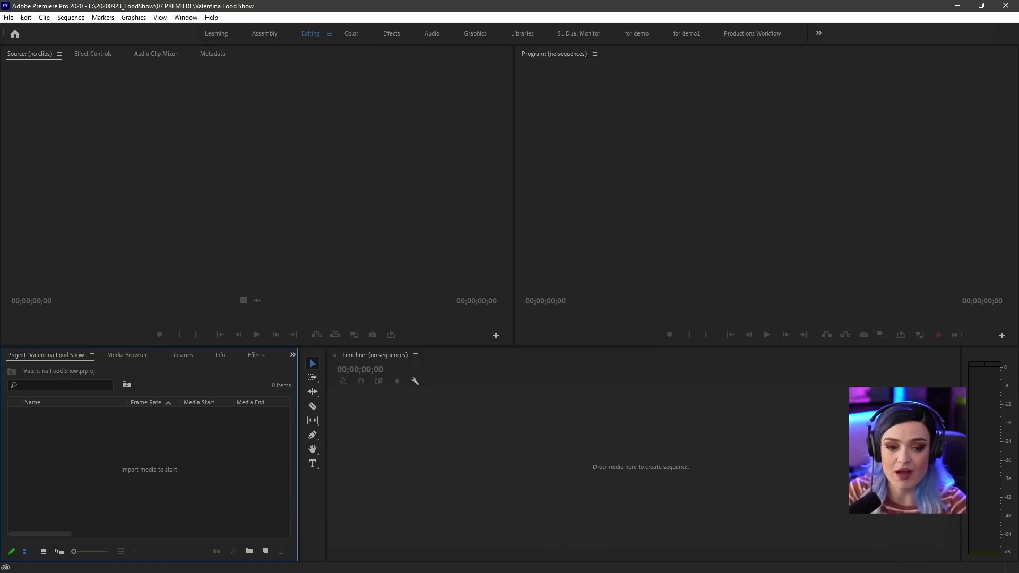
pyautogui.press('super+e')
# Drag the 01 FOOTAGE folder from 20200923_FoodShow into the Project panel as a bin.
pyautogui.click(461, 380)
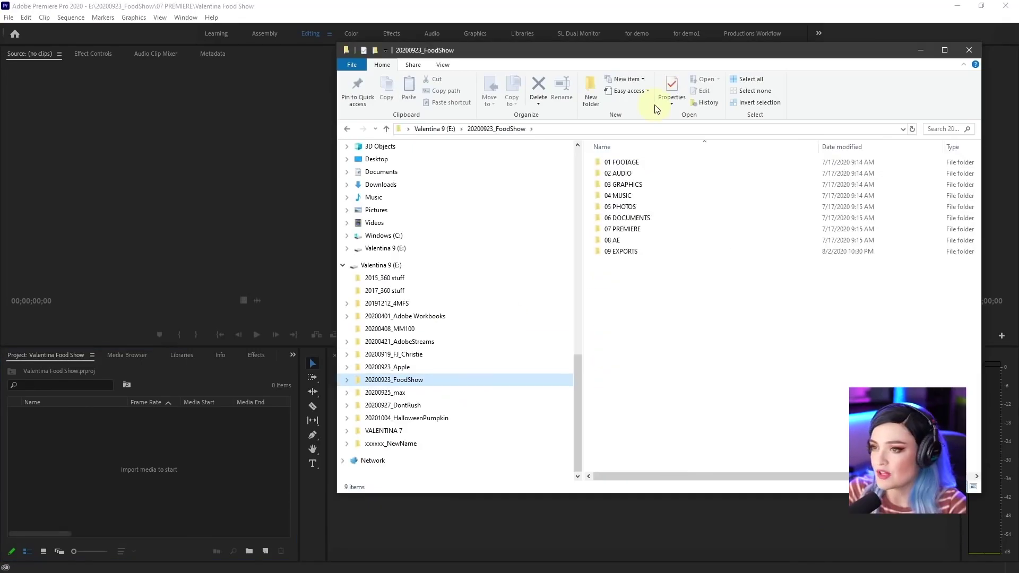
pyautogui.click(655, 162)
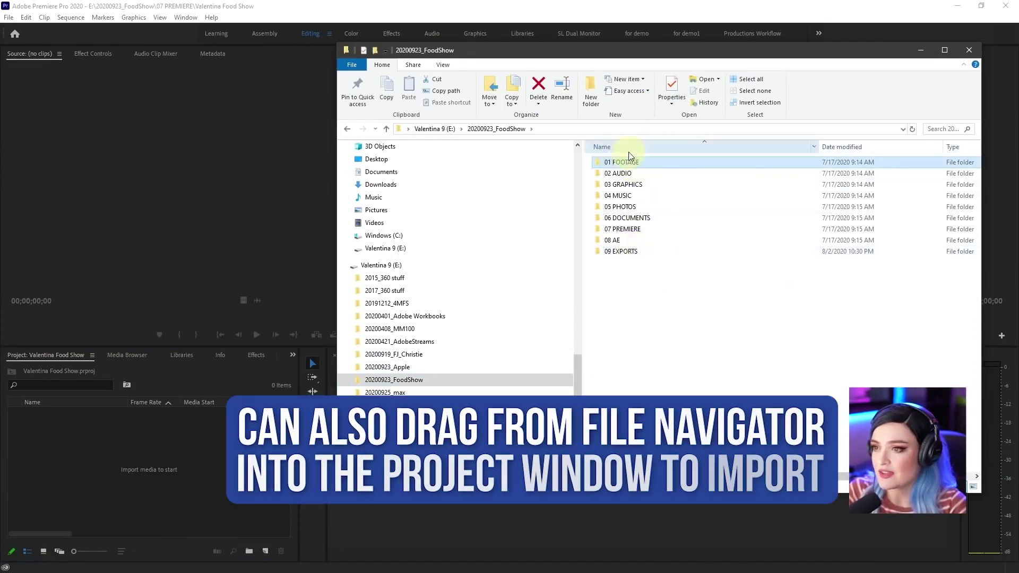
pyautogui.moveTo(624, 166); pyautogui.dragTo(113, 444)
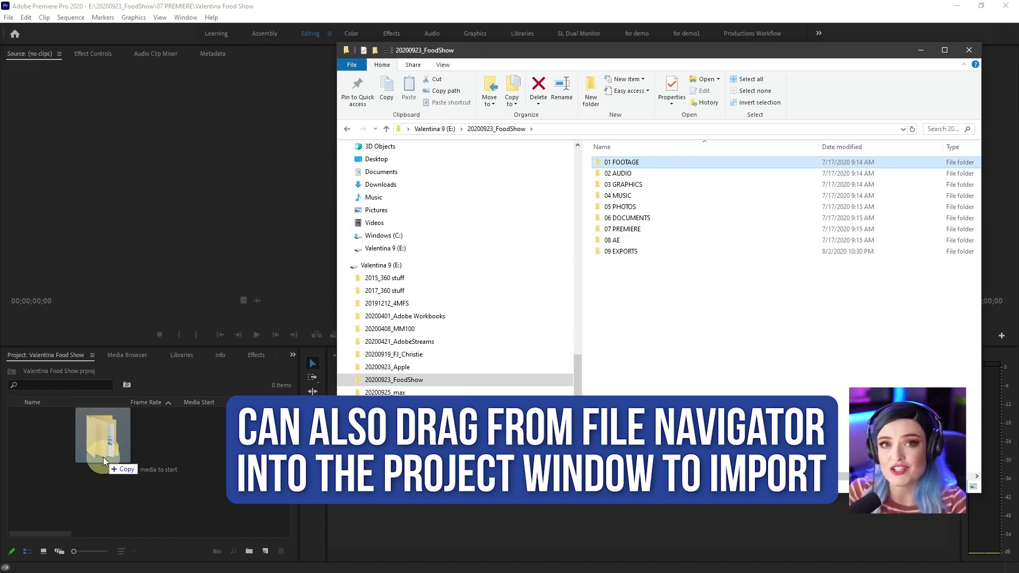
pyautogui.moveTo(103, 457); pyautogui.dragTo(103, 458)
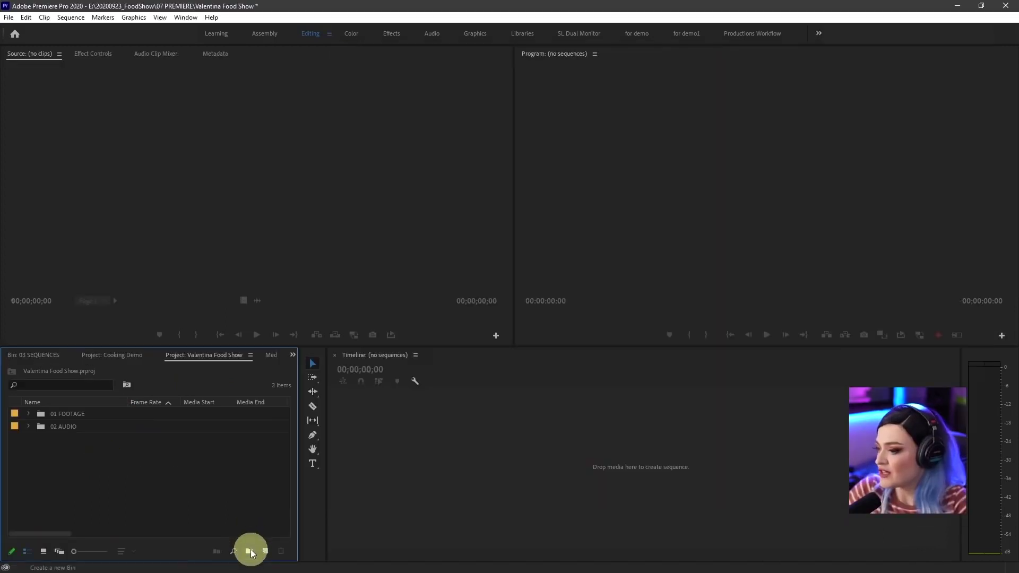
# Create a new bin named 03 SEQUENCES.
pyautogui.click(249, 551)
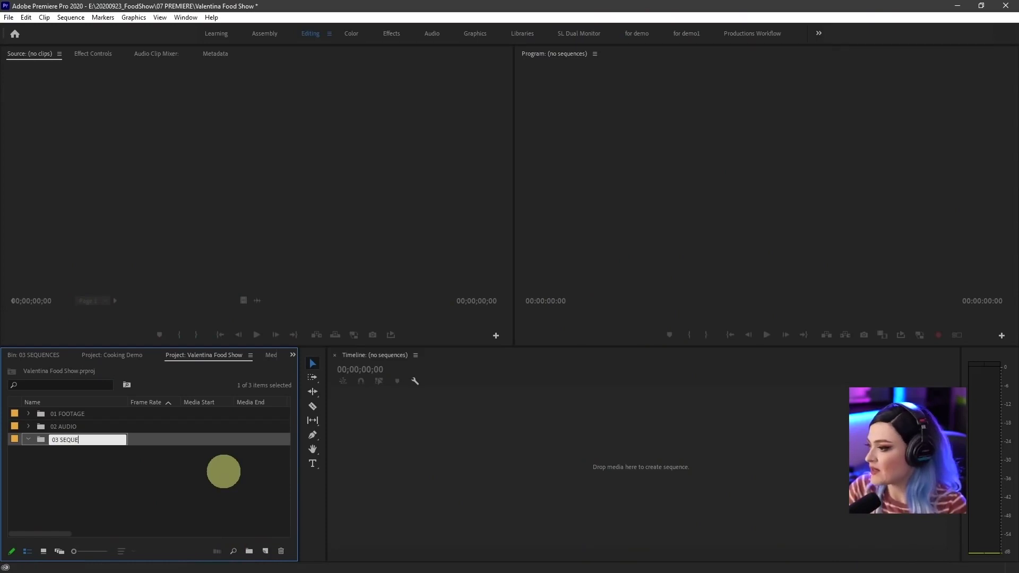
pyautogui.write('03 SEQUENCES')
pyautogui.press('Return')
pyautogui.moveTo(60, 403)
pyautogui.mouseDown()
pyautogui.moveTo(47, 432)
pyautogui.moveTo(64, 454)
pyautogui.moveTo(67, 414)
pyautogui.mouseUp()
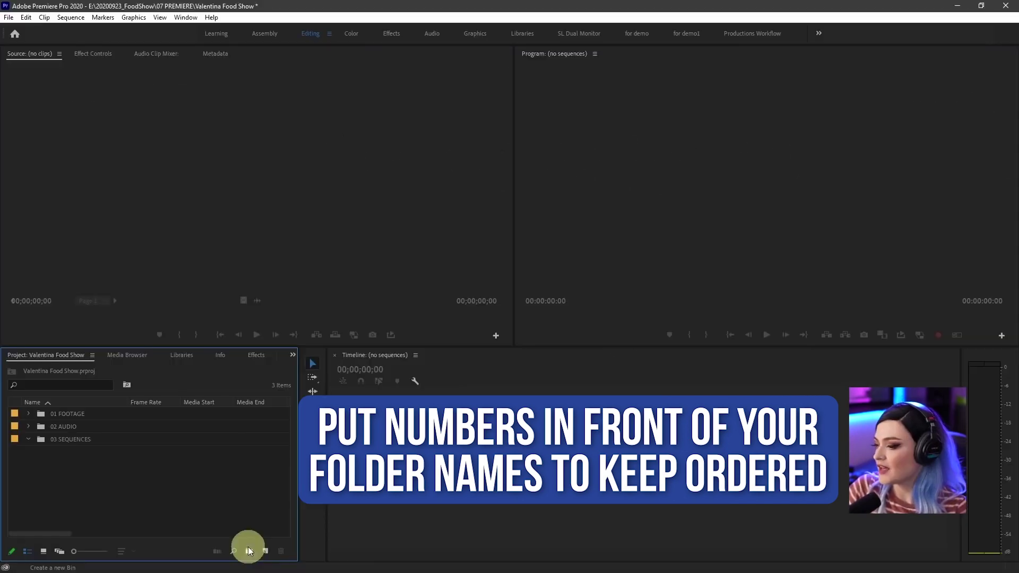
# Add a fourth bin named 04 GRAPHICS.
pyautogui.click(249, 550)
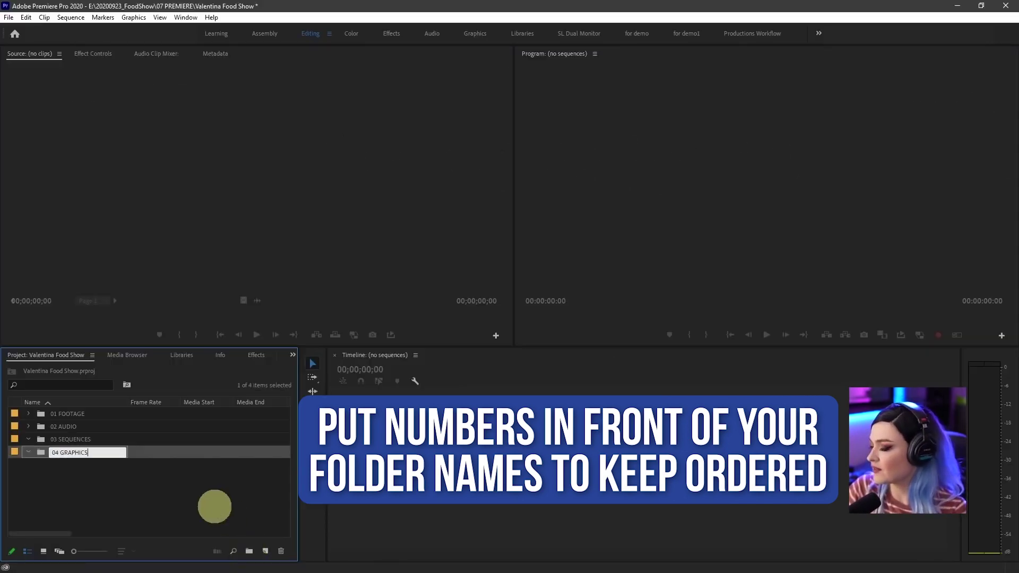
pyautogui.press('Return')
pyautogui.moveTo(313, 352)
pyautogui.mouseDown()
pyautogui.moveTo(71, 357)
pyautogui.moveTo(246, 380)
pyautogui.mouseUp()
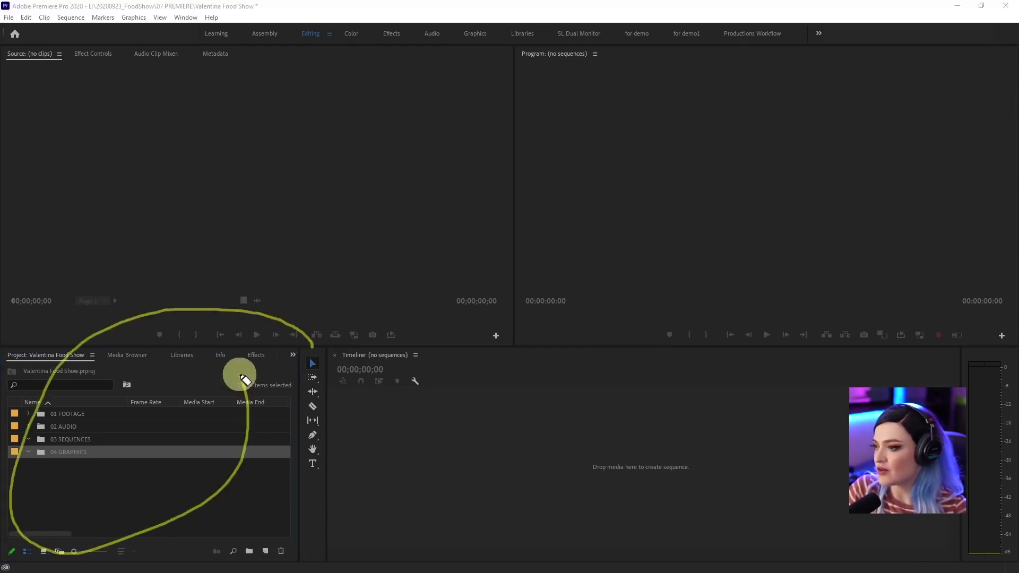
pyautogui.moveTo(504, 114)
pyautogui.mouseDown()
pyautogui.moveTo(524, 209)
pyautogui.moveTo(751, 50)
pyautogui.moveTo(927, 100)
pyautogui.mouseUp()
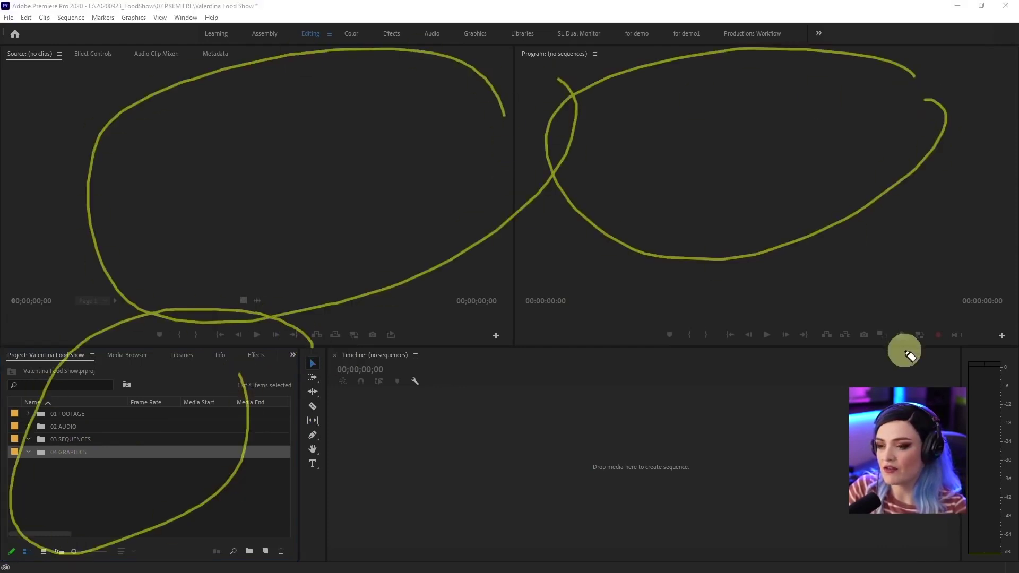
pyautogui.moveTo(908, 355); pyautogui.dragTo(863, 383)
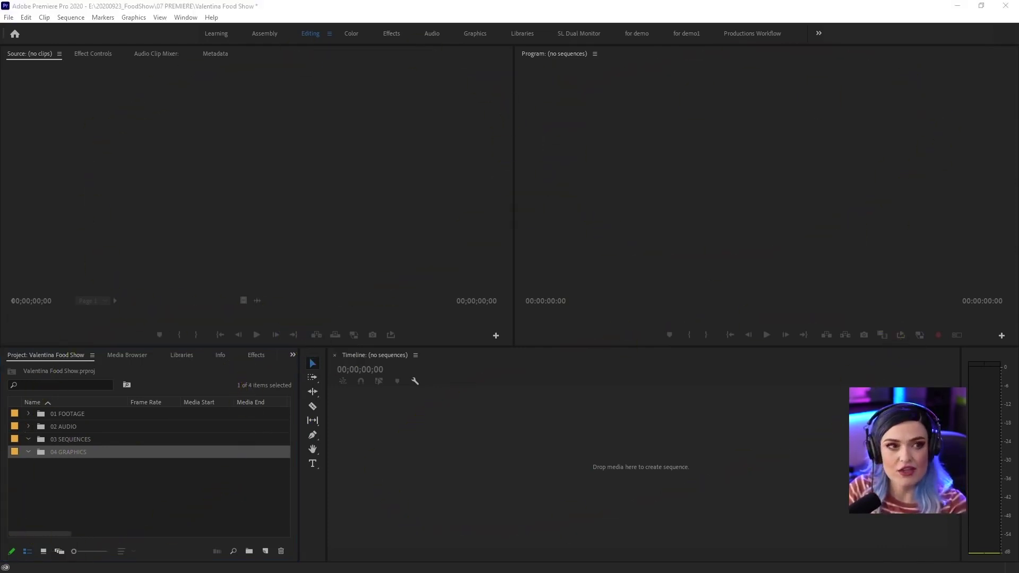
# Make the Project panel's bin list the active panel.
pyautogui.click(188, 377)
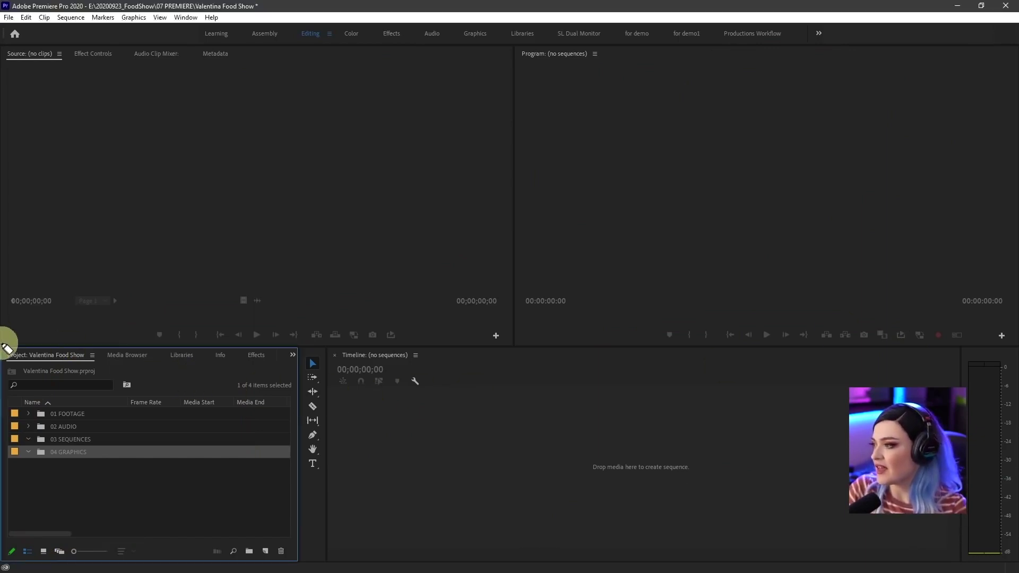
pyautogui.moveTo(8, 349)
pyautogui.mouseDown()
pyautogui.moveTo(284, 337)
pyautogui.moveTo(301, 349)
pyautogui.moveTo(292, 532)
pyautogui.moveTo(249, 563)
pyautogui.moveTo(45, 554)
pyautogui.moveTo(44, 361)
pyautogui.mouseUp()
pyautogui.click(174, 373)
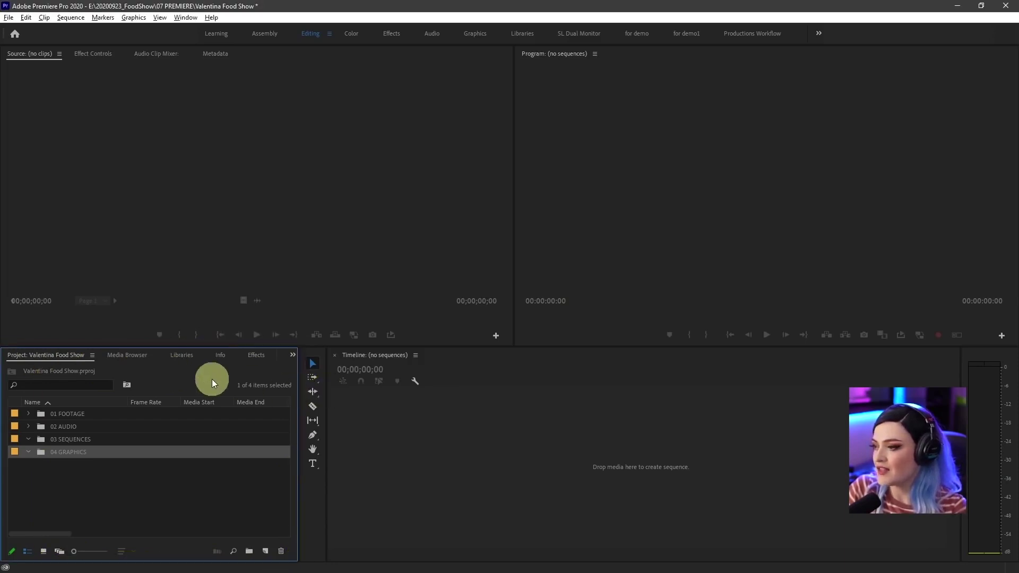
pyautogui.moveTo(263, 380)
pyautogui.mouseDown()
pyautogui.moveTo(358, 269)
pyautogui.moveTo(620, 338)
pyautogui.moveTo(853, 170)
pyautogui.mouseUp()
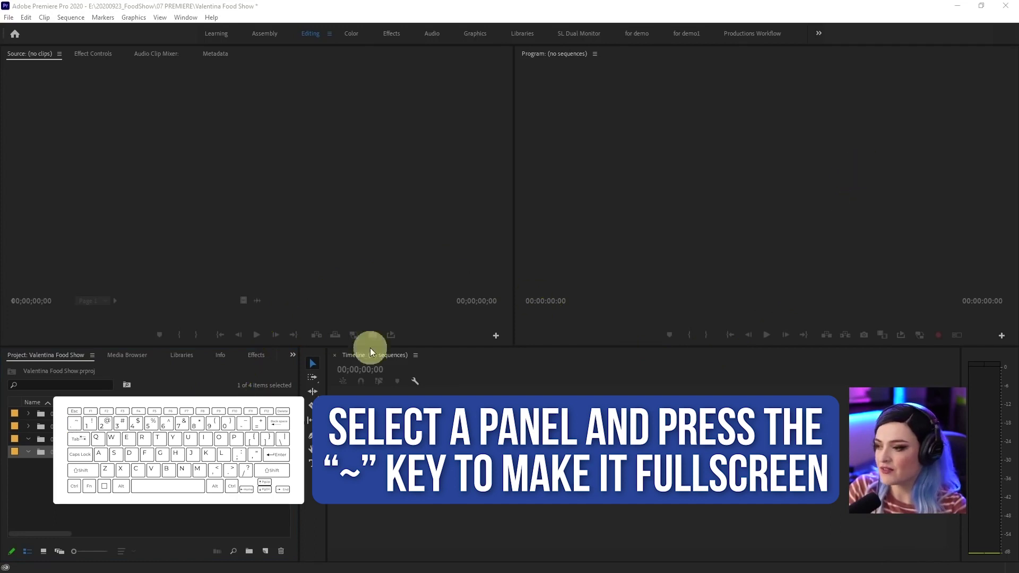
# Maximize the Project panel with ~ and switch it to Icon View.
pyautogui.click(207, 379)
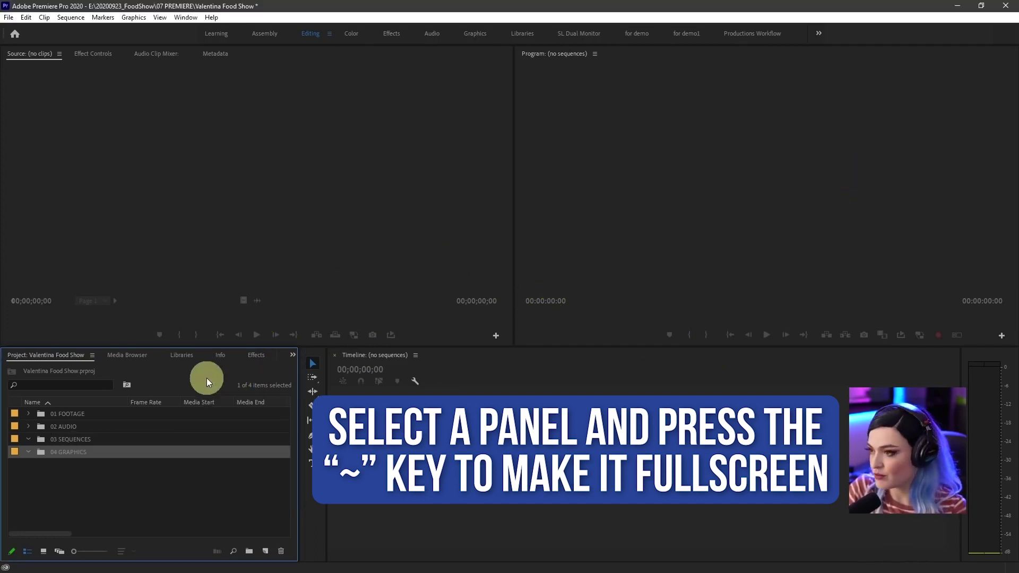
pyautogui.press('`')
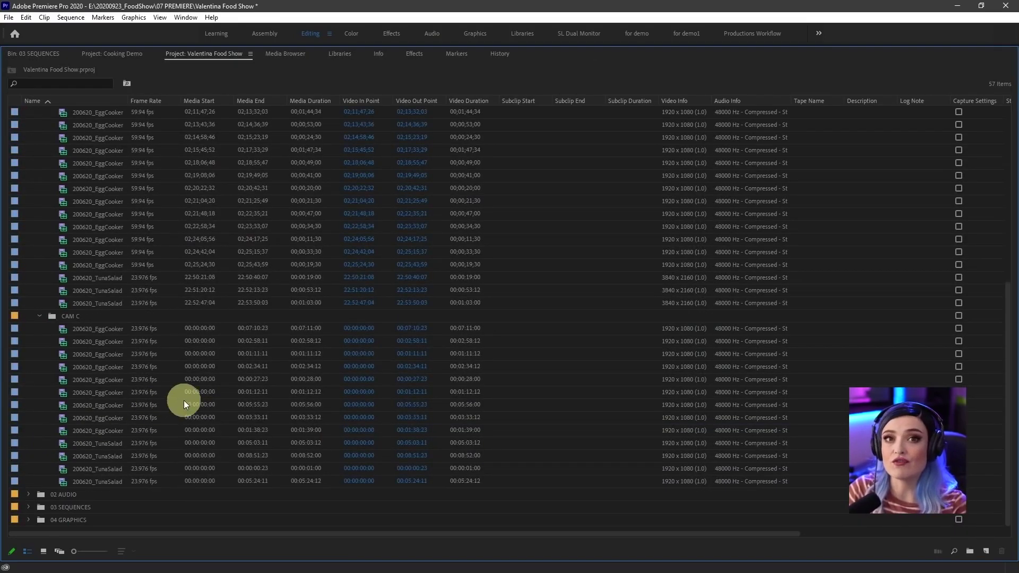
pyautogui.scroll(8, 191, 397)
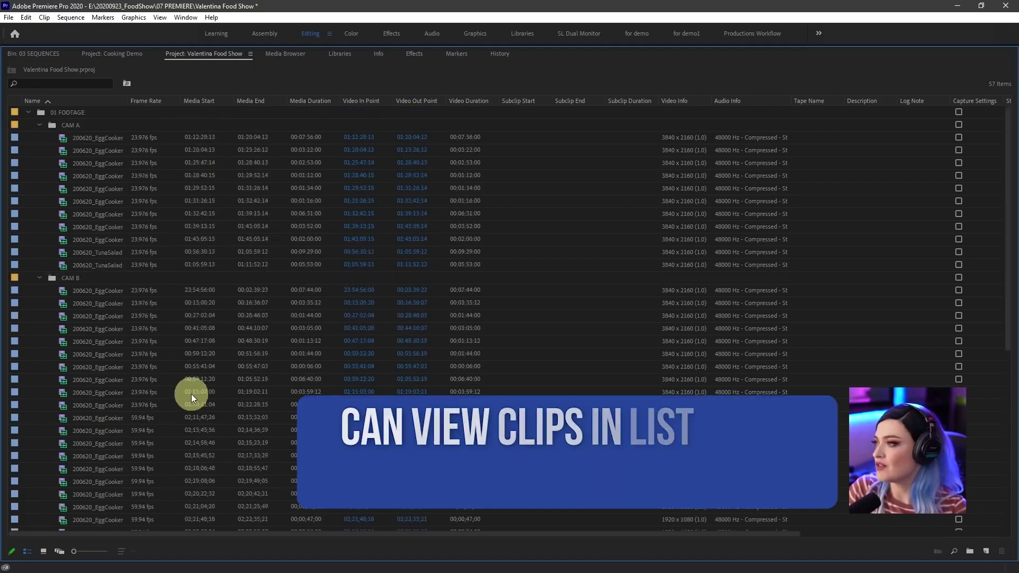
pyautogui.moveTo(186, 155)
pyautogui.mouseDown()
pyautogui.moveTo(64, 306)
pyautogui.moveTo(129, 96)
pyautogui.moveTo(155, 132)
pyautogui.mouseUp()
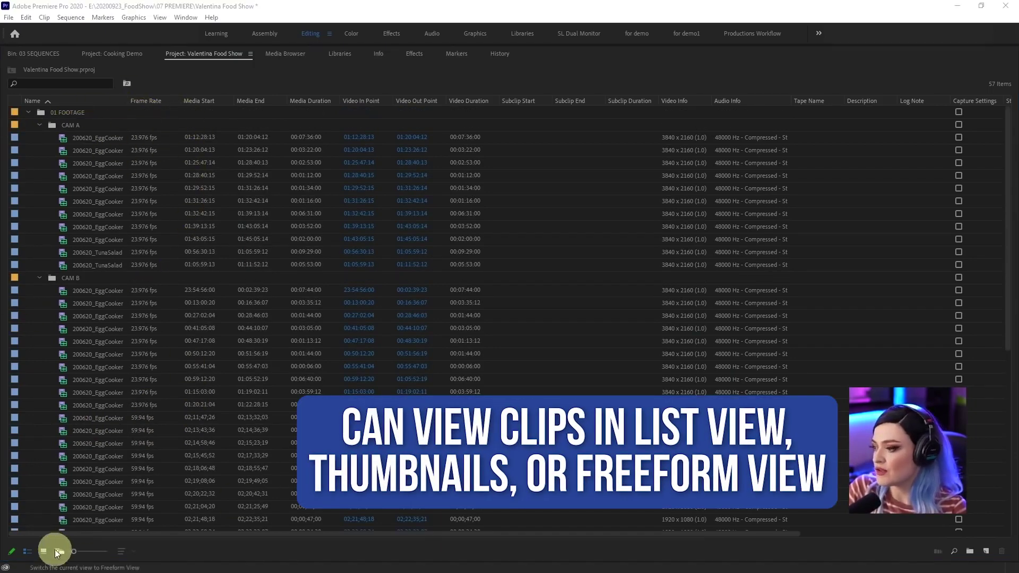
pyautogui.click(44, 550)
# Open 01 FOOTAGE > CAM C and enlarge the thumbnails to four per row.
pyautogui.moveTo(111, 507)
pyautogui.mouseDown()
pyautogui.moveTo(25, 513)
pyautogui.moveTo(76, 569)
pyautogui.moveTo(92, 505)
pyautogui.moveTo(93, 565)
pyautogui.moveTo(34, 505)
pyautogui.mouseUp()
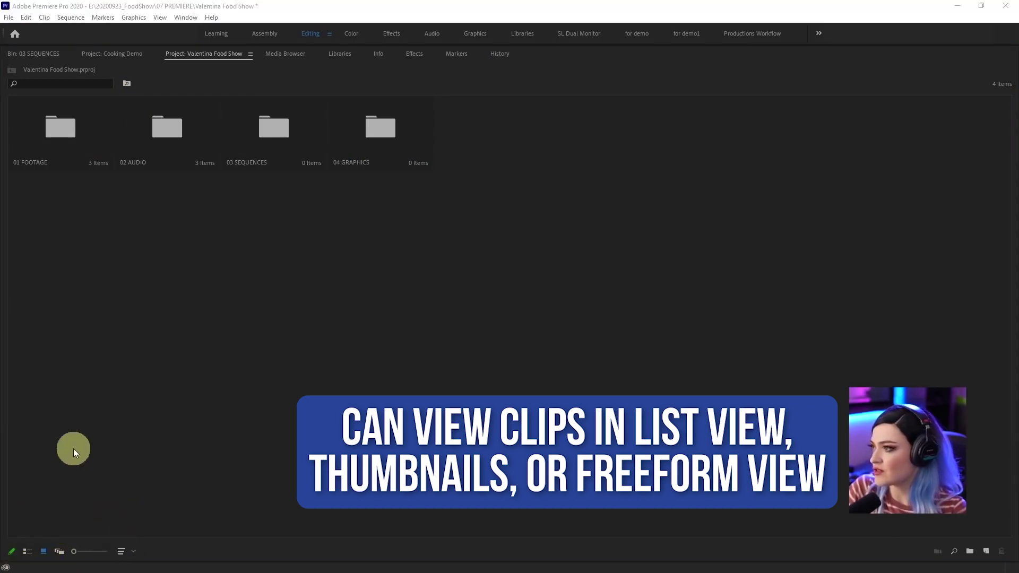
pyautogui.doubleClick(74, 149)
pyautogui.doubleClick(65, 129)
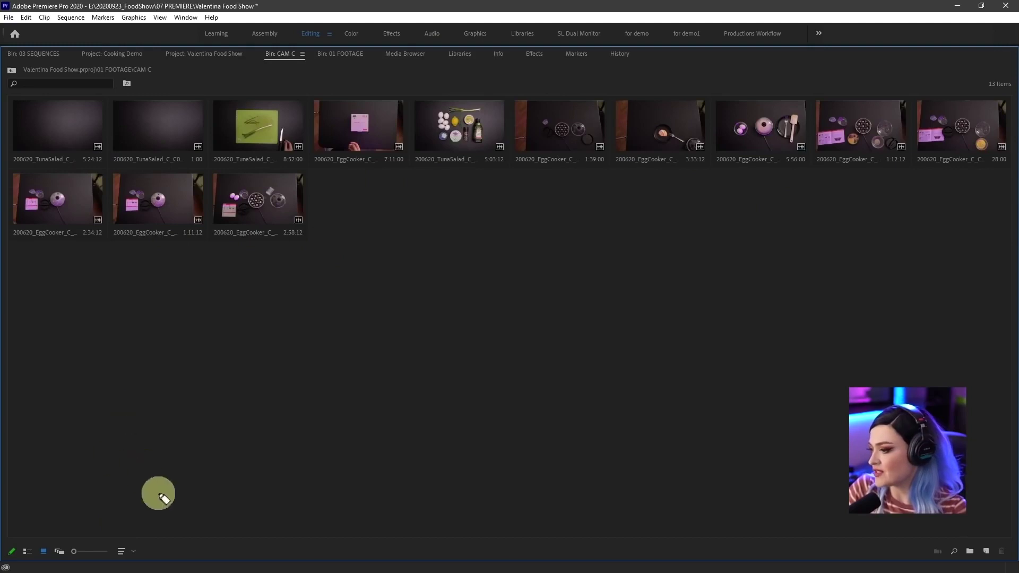
pyautogui.moveTo(138, 405); pyautogui.dragTo(134, 425)
pyautogui.moveTo(130, 468)
pyautogui.mouseDown()
pyautogui.moveTo(140, 502)
pyautogui.moveTo(164, 480)
pyautogui.mouseUp()
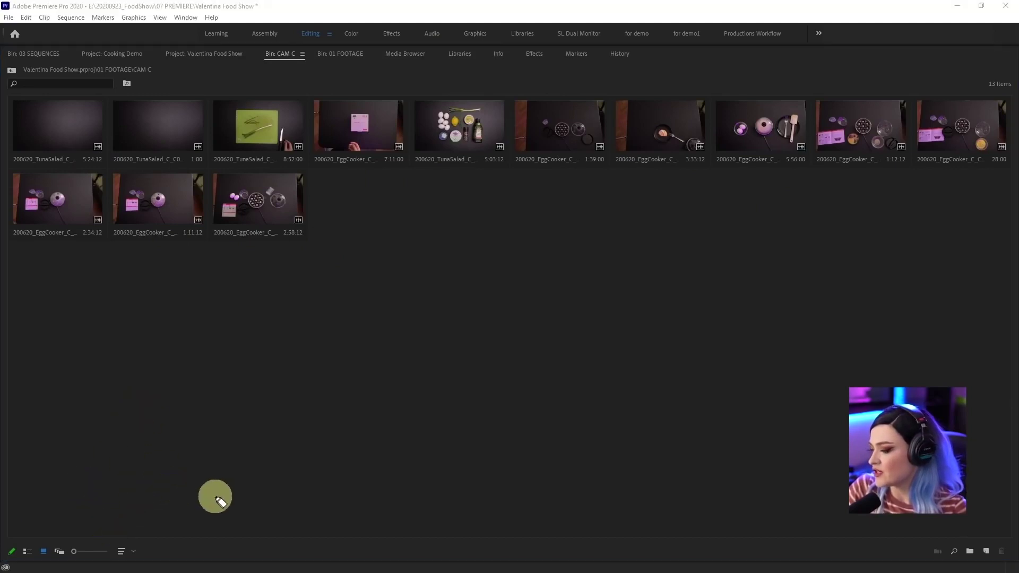
pyautogui.moveTo(74, 553); pyautogui.dragTo(100, 552)
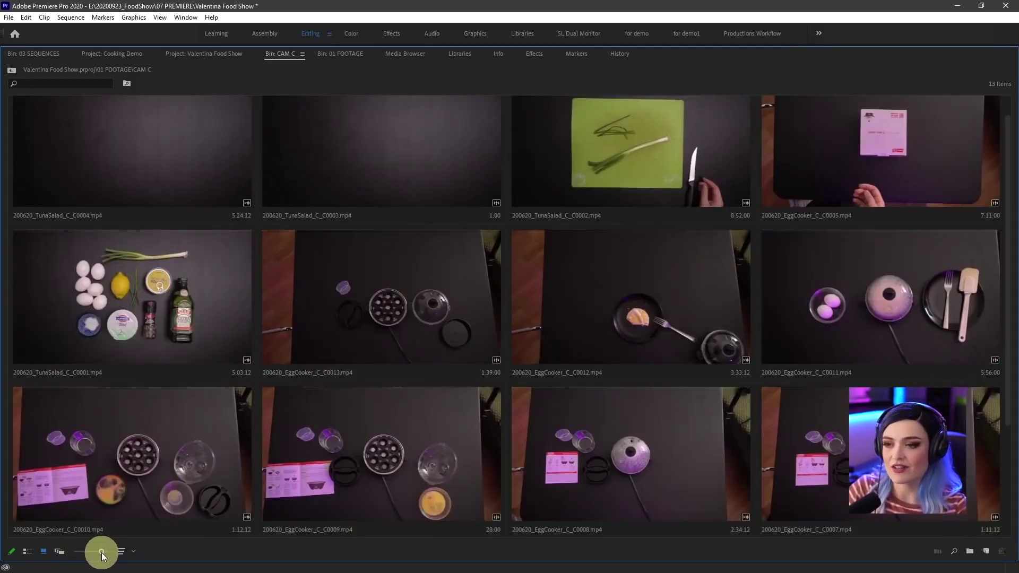
# Select clip C0012 and scrub through its footage to preview it.
pyautogui.click(573, 340)
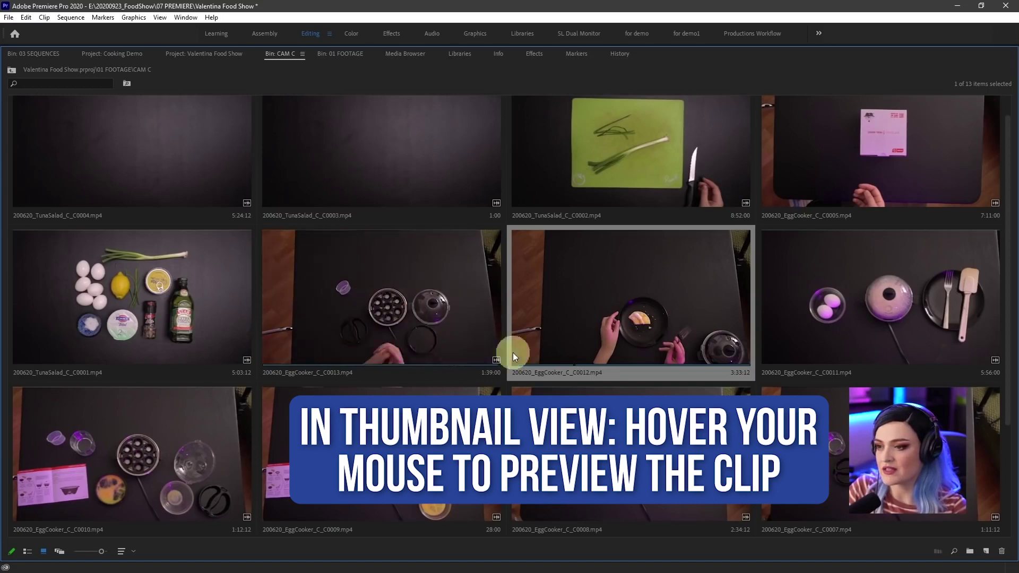
pyautogui.click(573, 365)
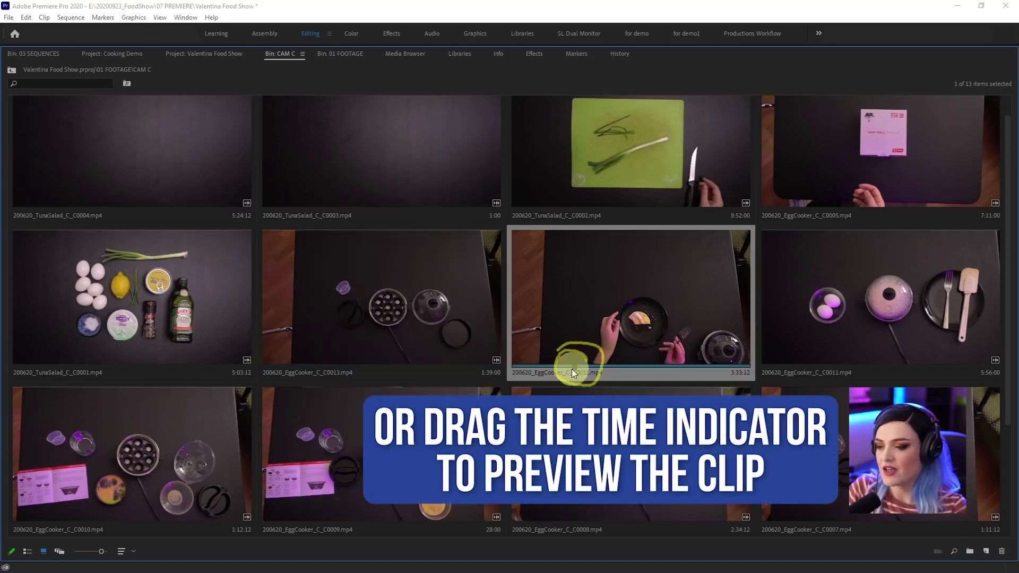
pyautogui.moveTo(572, 368); pyautogui.dragTo(585, 368)
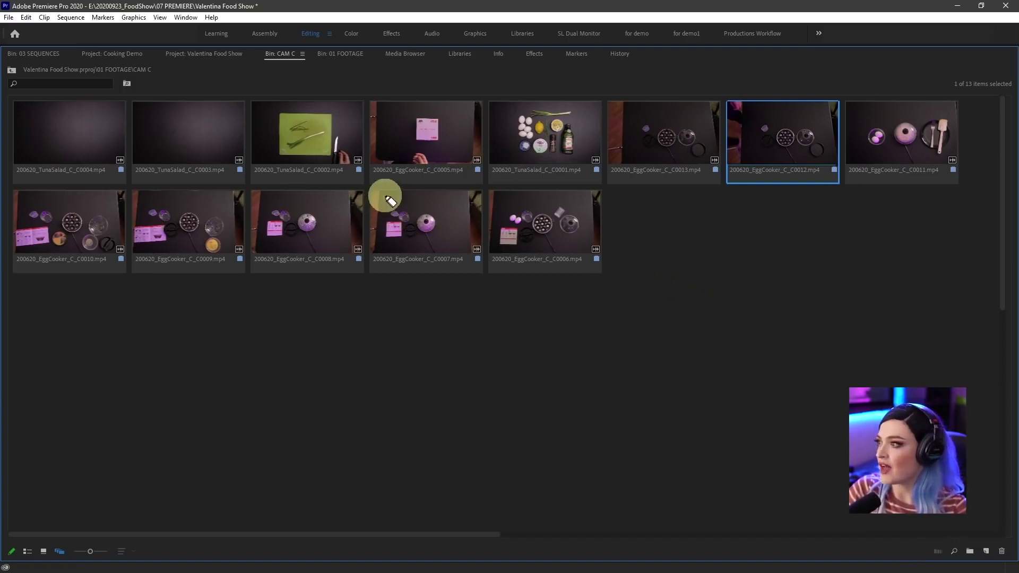
# Stack the TunaSalad clips C0004, C0003, C0002 and C0001 in the lower left.
pyautogui.moveTo(369, 100)
pyautogui.mouseDown()
pyautogui.moveTo(14, 142)
pyautogui.moveTo(401, 100)
pyautogui.mouseUp()
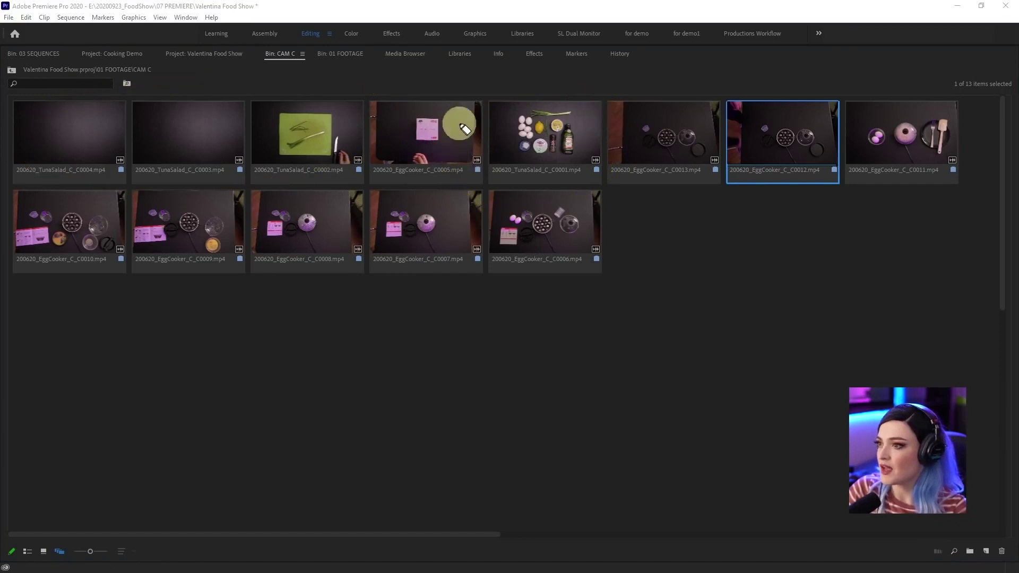
pyautogui.moveTo(901, 97); pyautogui.dragTo(976, 107)
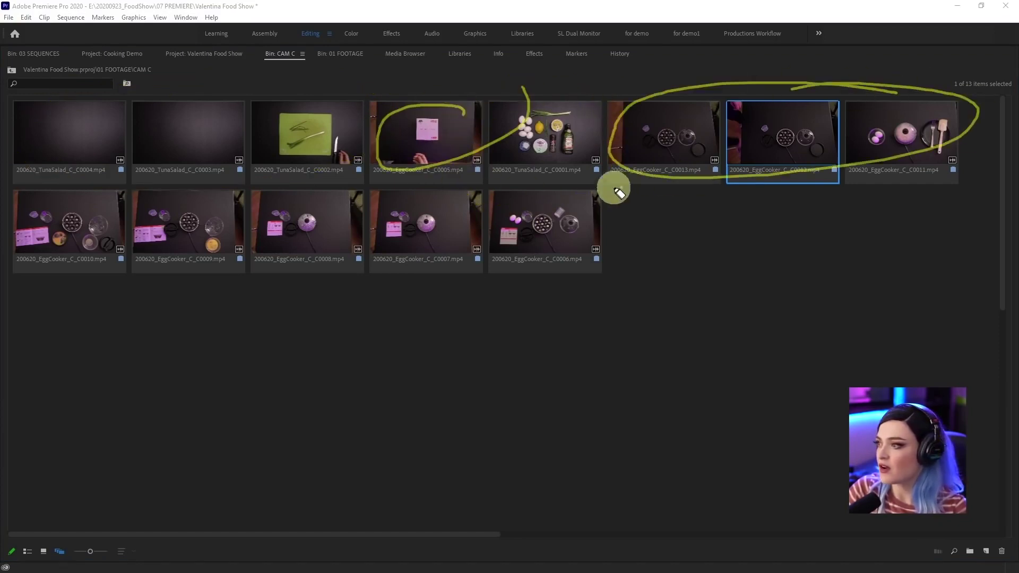
pyautogui.moveTo(620, 193)
pyautogui.mouseDown()
pyautogui.moveTo(269, 273)
pyautogui.moveTo(667, 209)
pyautogui.mouseUp()
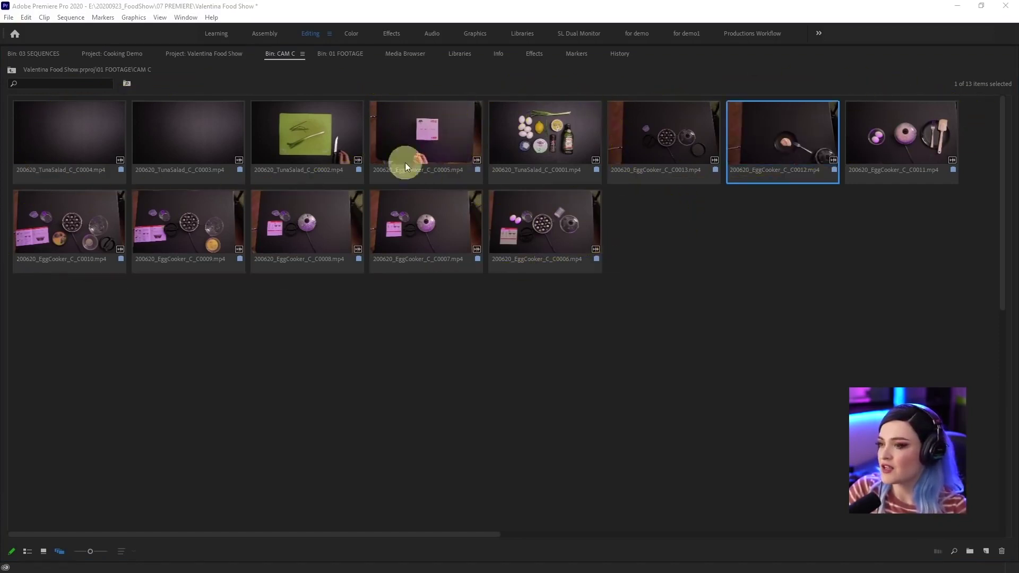
pyautogui.moveTo(92, 130); pyautogui.dragTo(183, 324)
pyautogui.moveTo(194, 153); pyautogui.dragTo(214, 385)
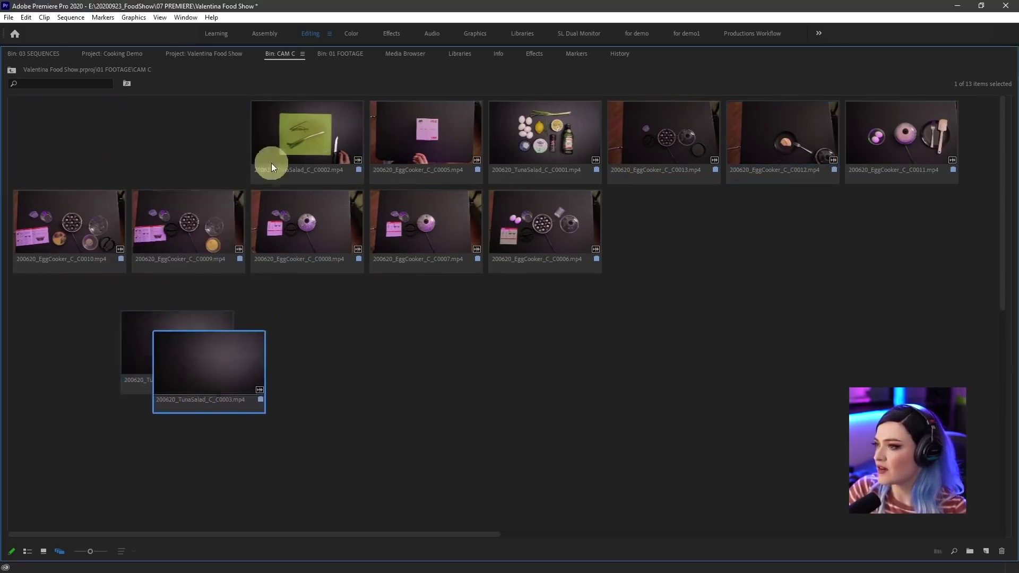
pyautogui.moveTo(272, 164); pyautogui.dragTo(275, 360)
pyautogui.moveTo(551, 142); pyautogui.dragTo(268, 419)
# Line up C0005, C0013, C0012 and C0011 along the top and stack C0006–C0008.
pyautogui.moveTo(408, 146); pyautogui.dragTo(80, 139)
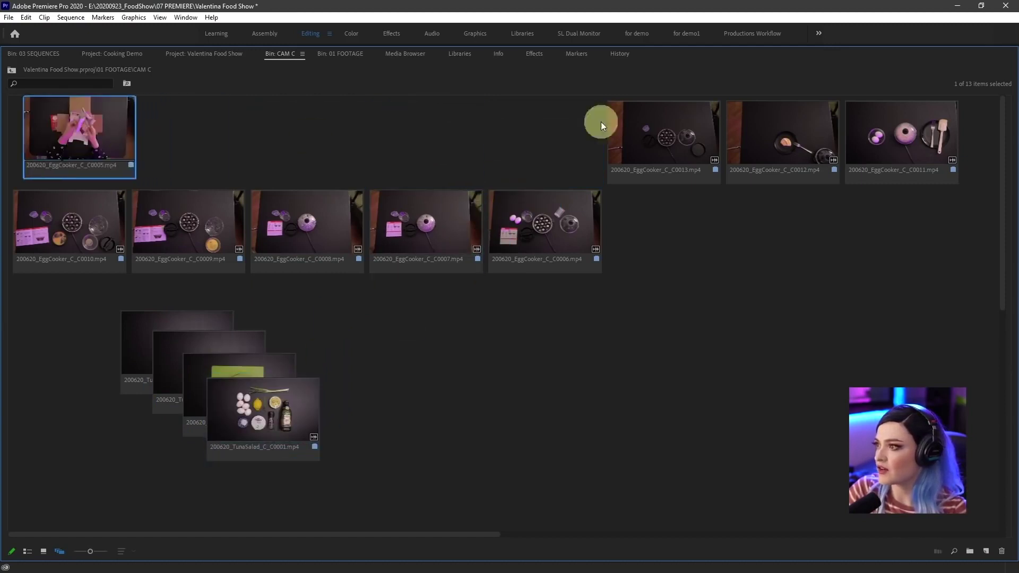
pyautogui.moveTo(611, 127); pyautogui.dragTo(201, 142)
pyautogui.moveTo(791, 148); pyautogui.dragTo(348, 155)
pyautogui.moveTo(930, 137); pyautogui.dragTo(453, 136)
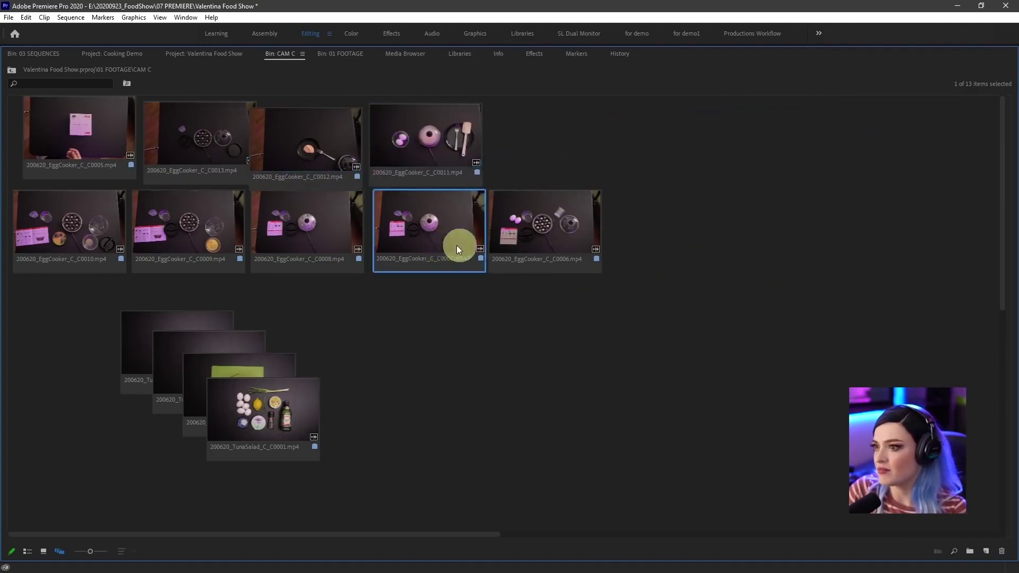
pyautogui.moveTo(458, 248); pyautogui.dragTo(530, 257)
pyautogui.moveTo(330, 236); pyautogui.dragTo(502, 259)
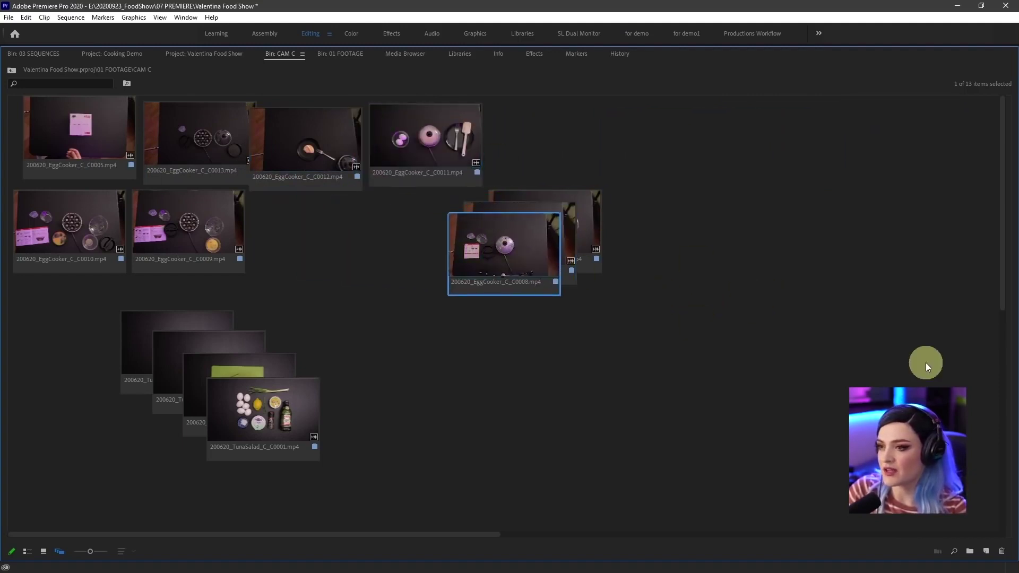
pyautogui.click(274, 411)
# Set the TunaSalad C0001 clip size to Extra Large.
pyautogui.rightClick(269, 406)
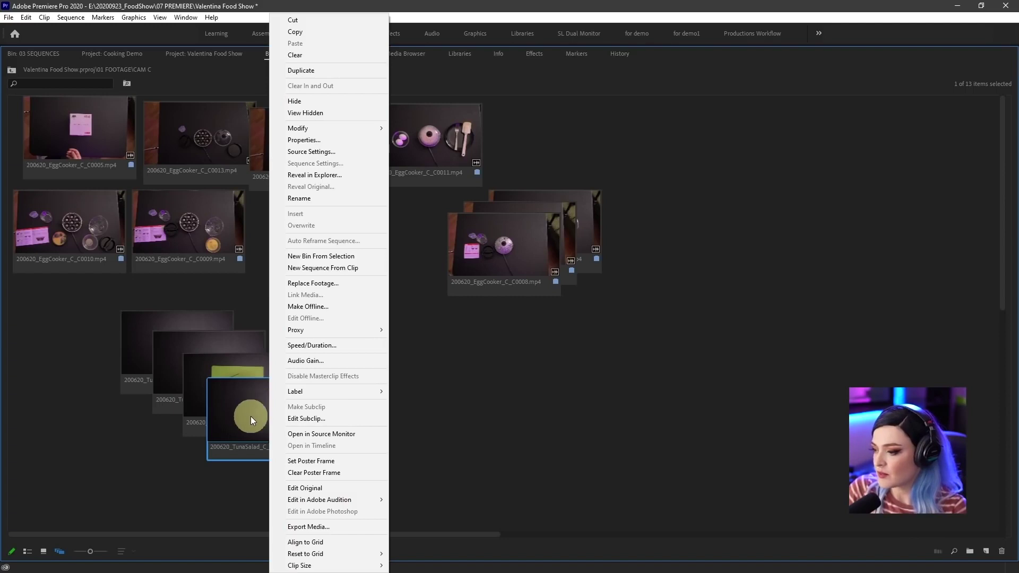
pyautogui.moveTo(318, 565)
pyautogui.click(419, 566)
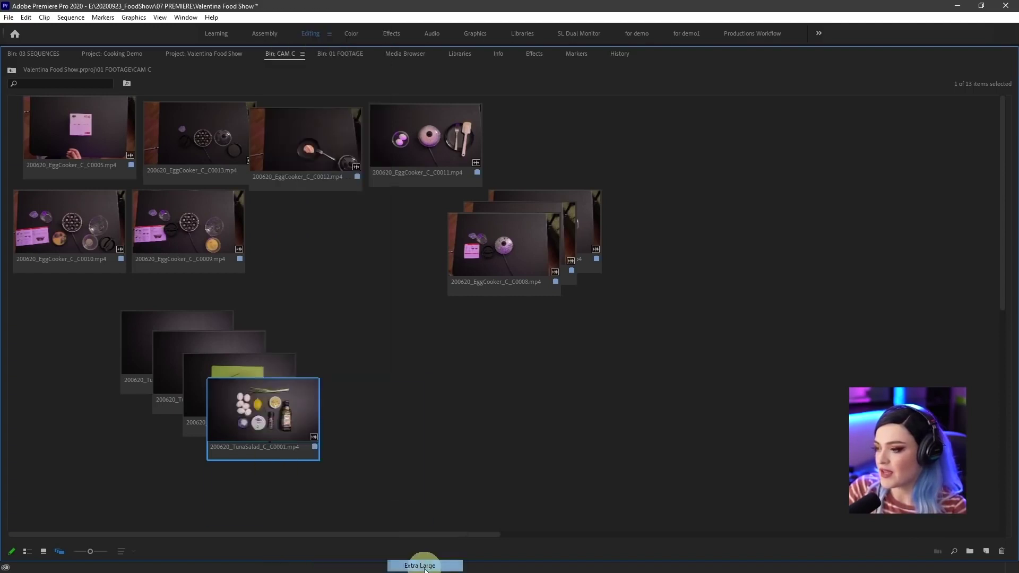
# Move TunaSalad C0001 to the lower right and restack C0002–C0004 beside it.
pyautogui.moveTo(353, 444); pyautogui.dragTo(822, 375)
pyautogui.moveTo(266, 409); pyautogui.dragTo(733, 420)
pyautogui.moveTo(230, 385); pyautogui.dragTo(697, 449)
pyautogui.moveTo(155, 352); pyautogui.dragTo(670, 459)
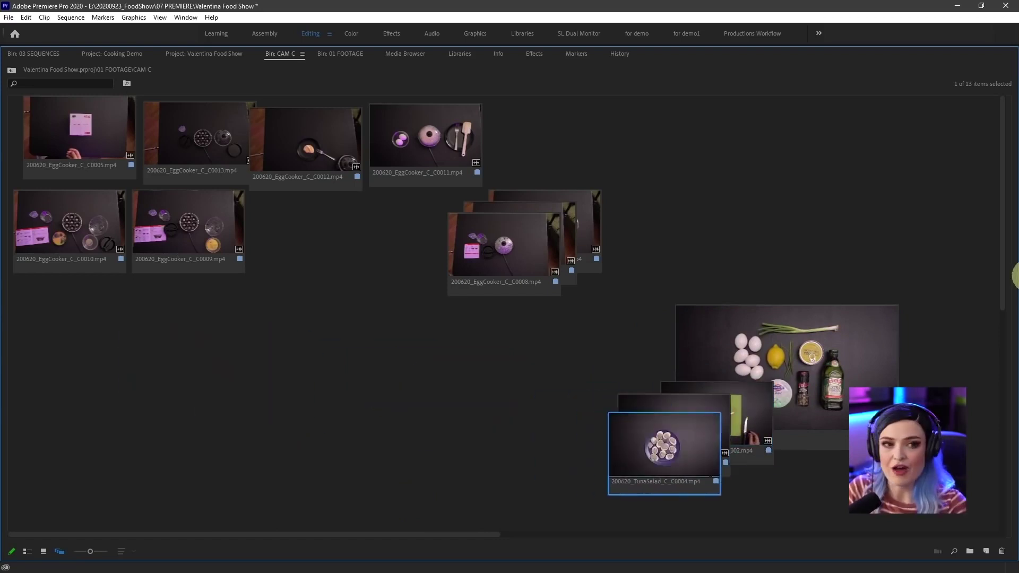